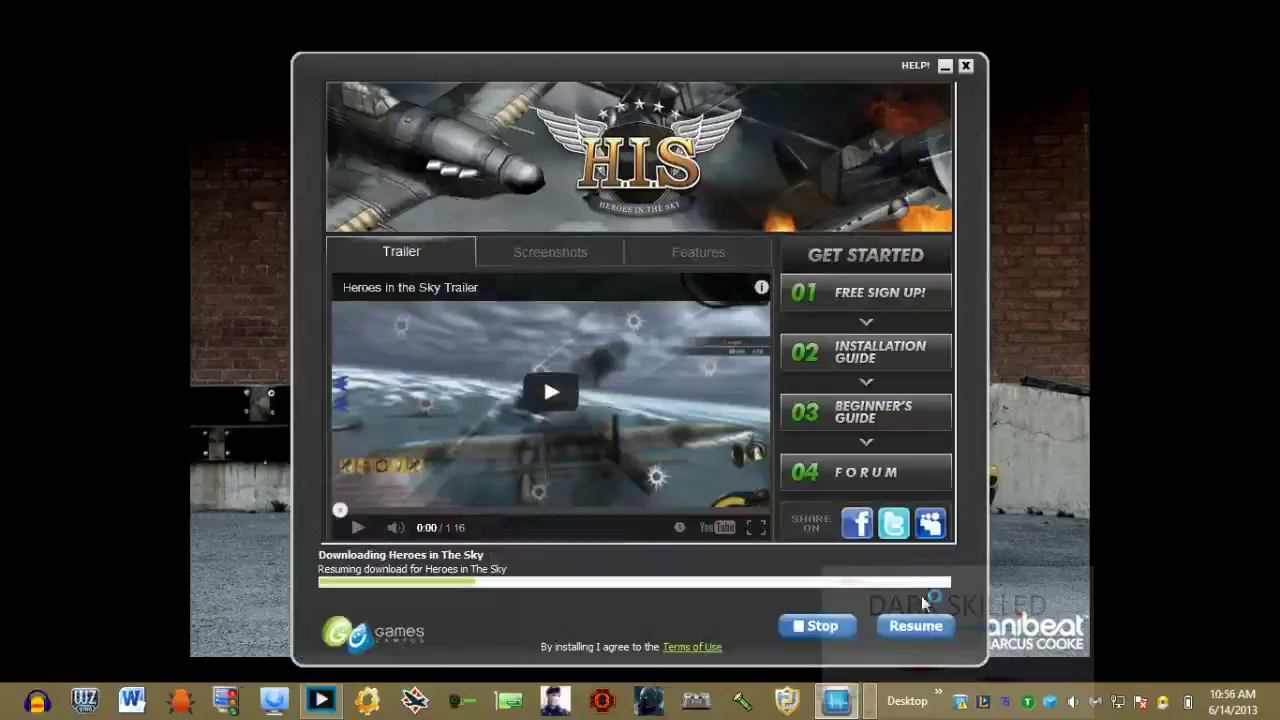
Step: Resume the Heroes in the Sky download, and turn on ThrottleStop with its settings saved and its window minimized
{"action": "left_click", "coordinate": [933, 632]}
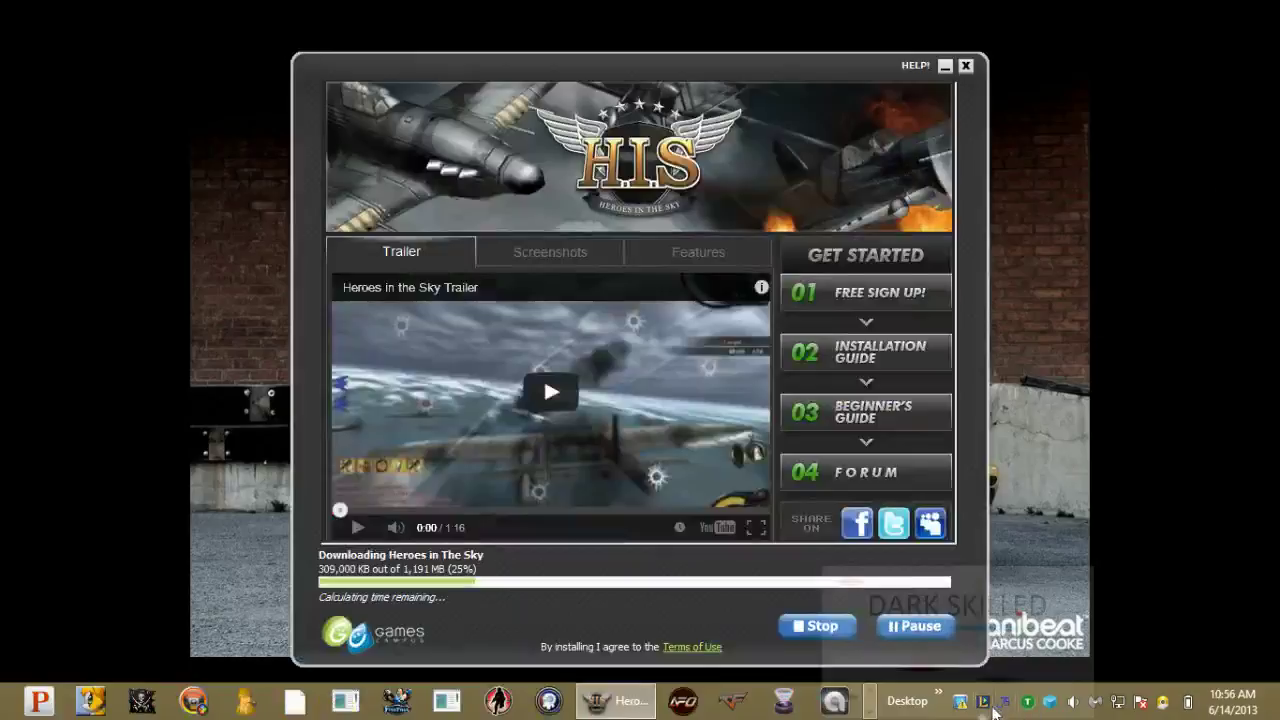
{"action": "double_click", "coordinate": [1007, 705]}
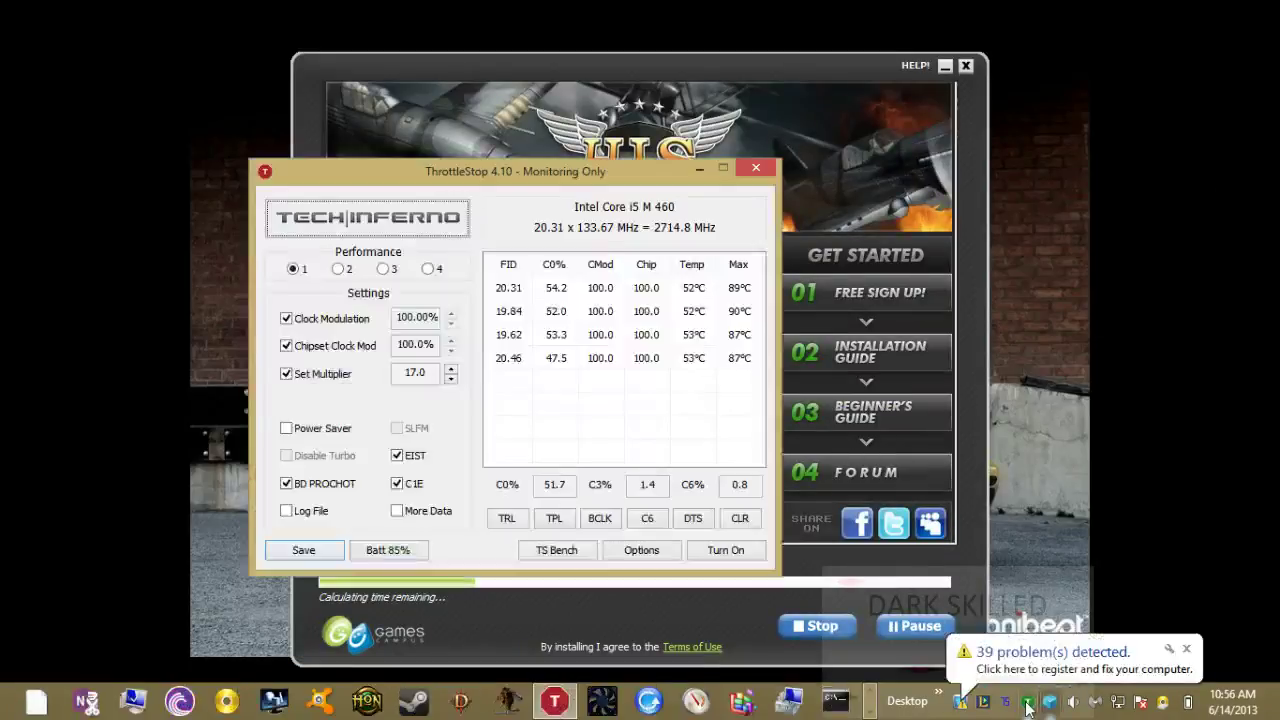
{"action": "left_click", "coordinate": [737, 552]}
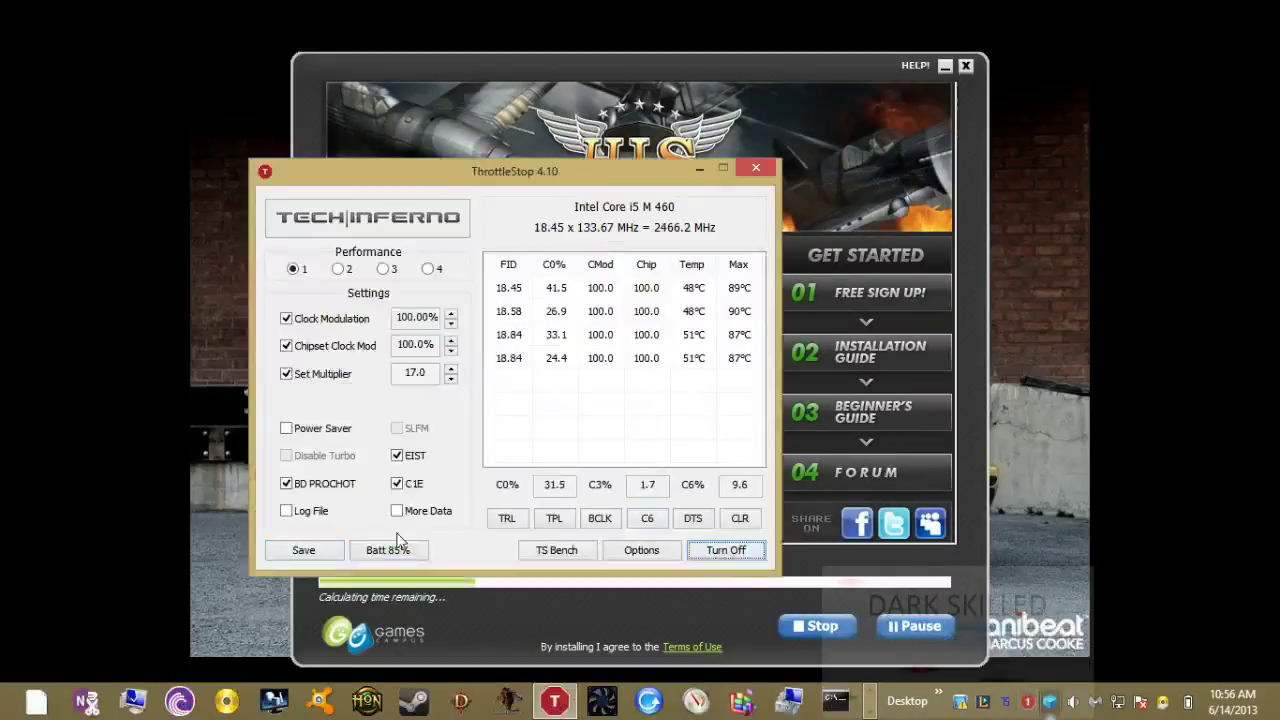
{"action": "left_click", "coordinate": [305, 556]}
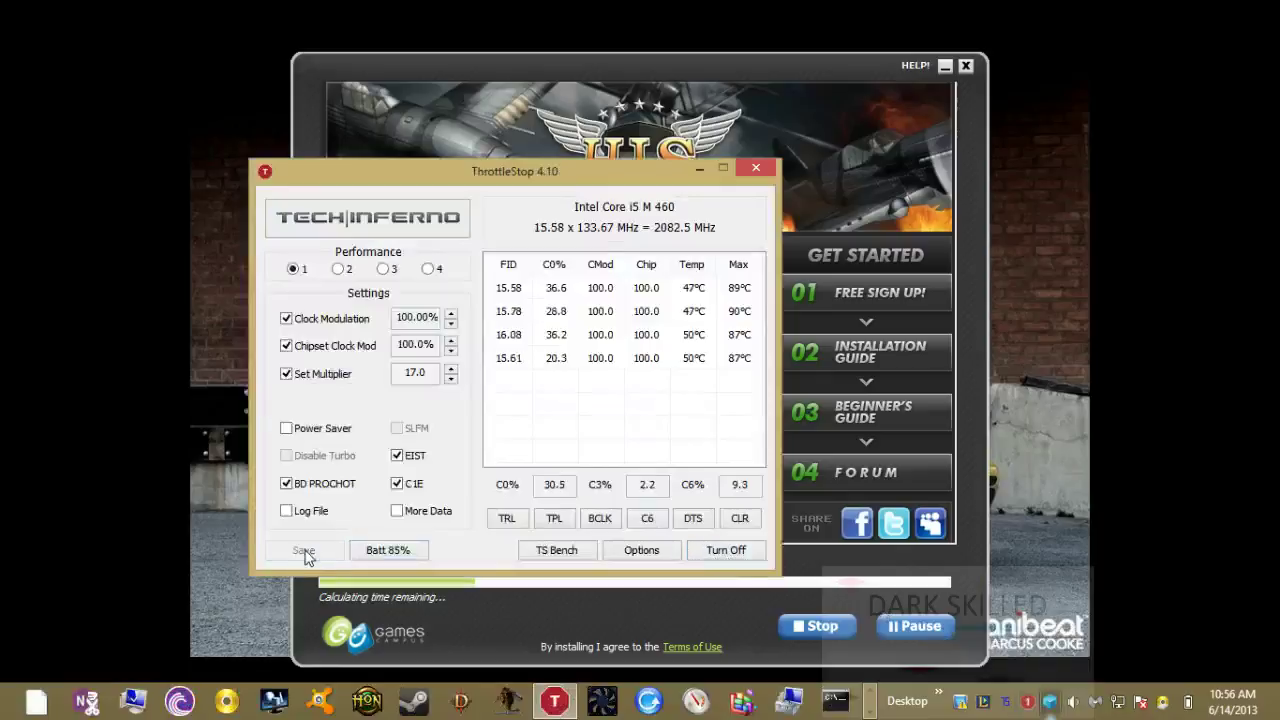
{"action": "left_click", "coordinate": [700, 168]}
Step: Try to start the Soldier Front 2 download by running sf2_us_downloader.exe, with the PeerBlock window moved aside
{"action": "mouse_move", "coordinate": [1011, 705]}
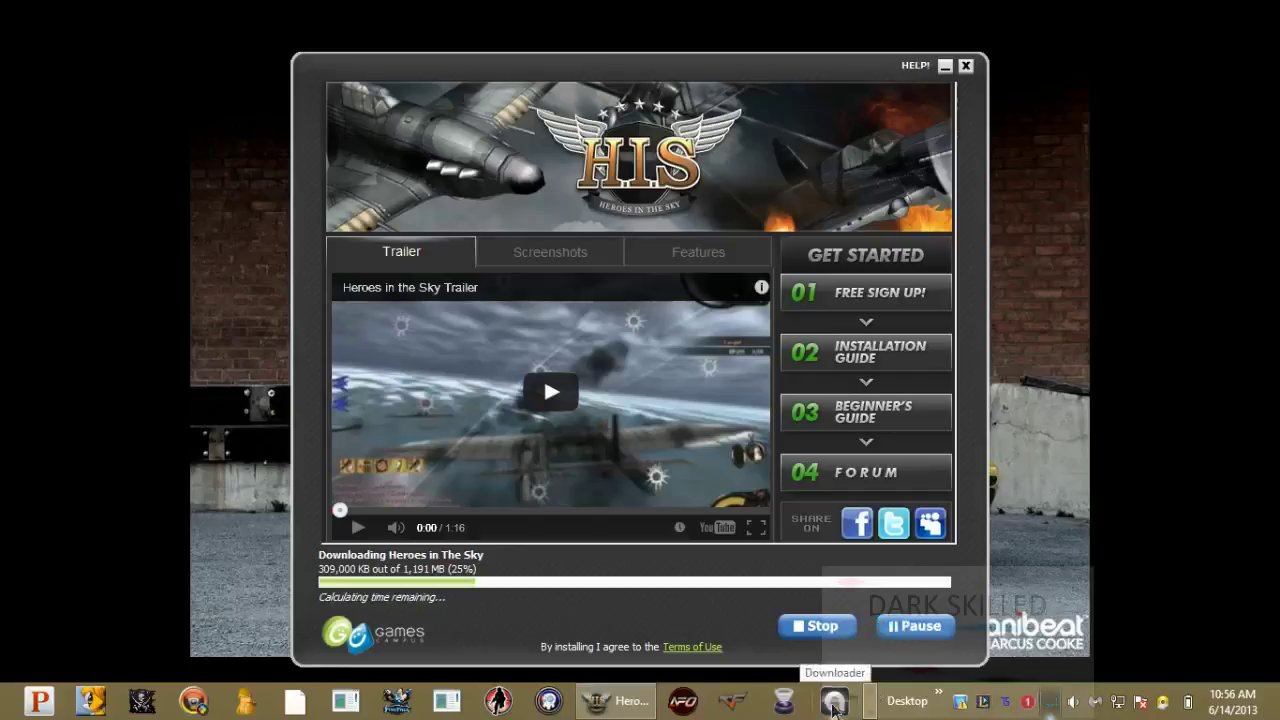
{"action": "left_click", "coordinate": [834, 703]}
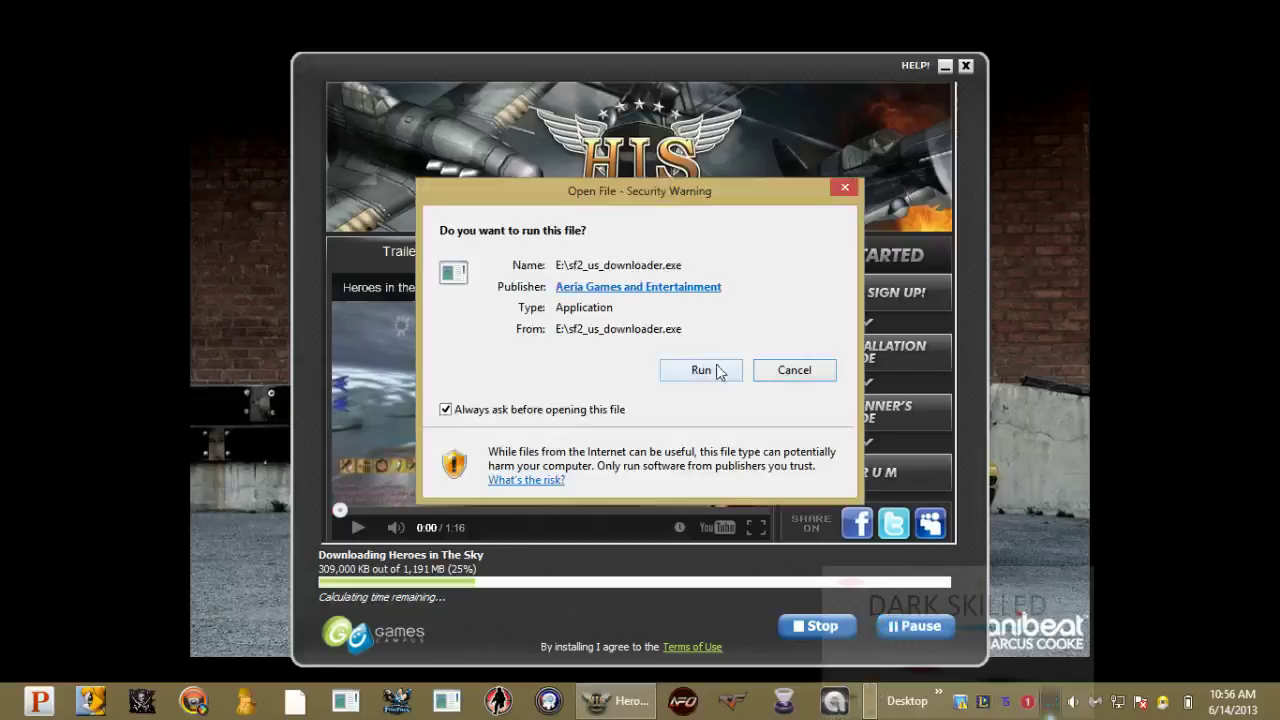
{"action": "left_click", "coordinate": [710, 371]}
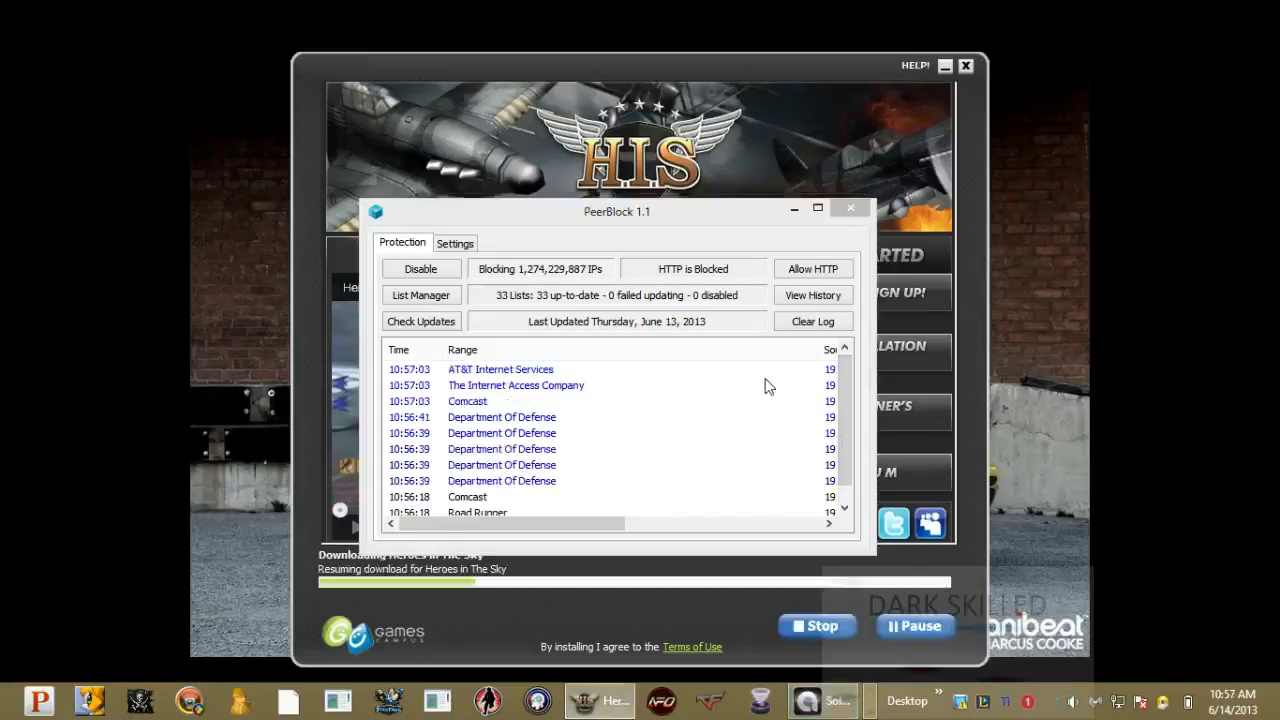
{"action": "left_click_drag", "start_coordinate": [705, 219], "coordinate": [443, 243]}
{"action": "left_click", "coordinate": [870, 712]}
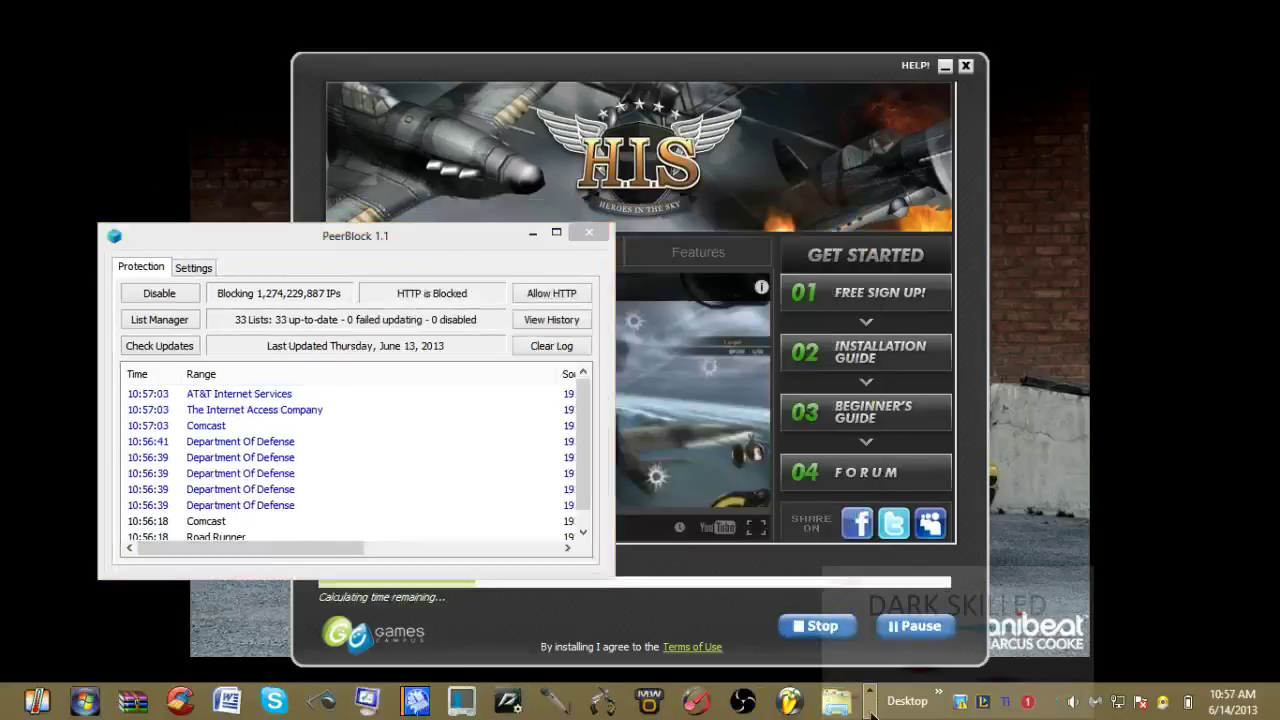
{"action": "left_click", "coordinate": [833, 708]}
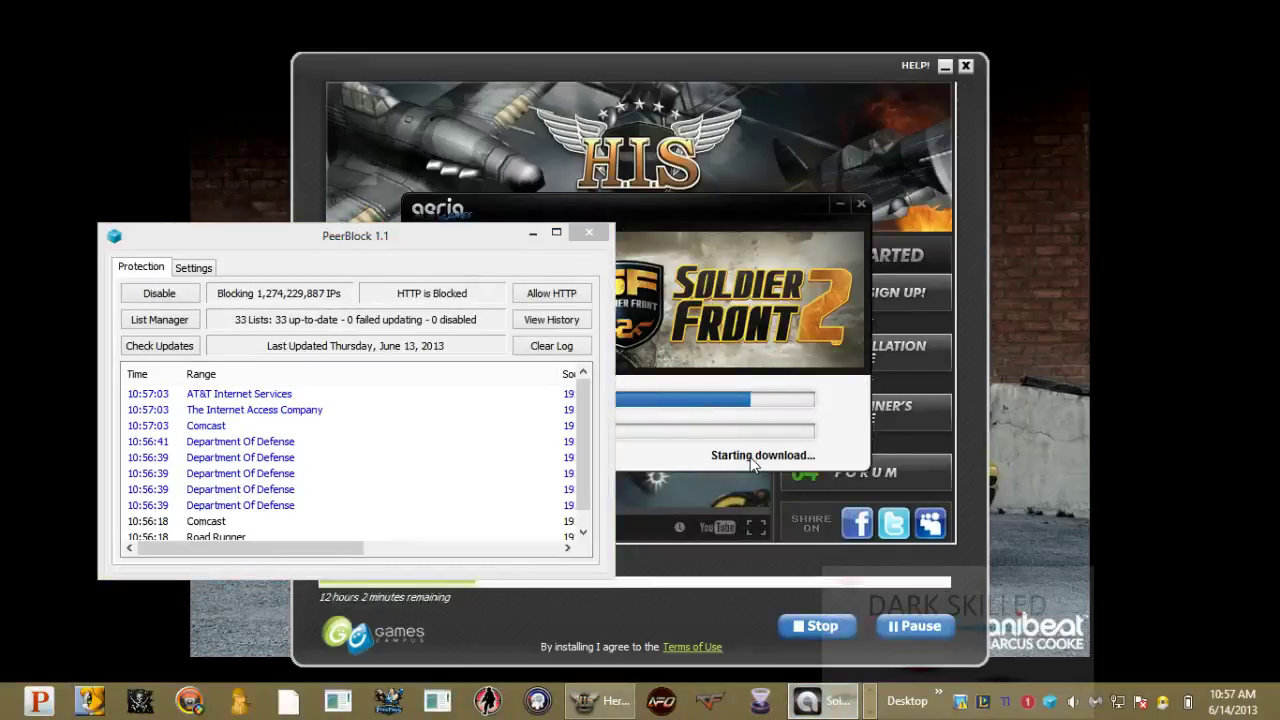
Step: Pause the Heroes in the Sky download and dismiss the message of the Soldier Front 2 downloader
{"action": "left_click", "coordinate": [905, 627]}
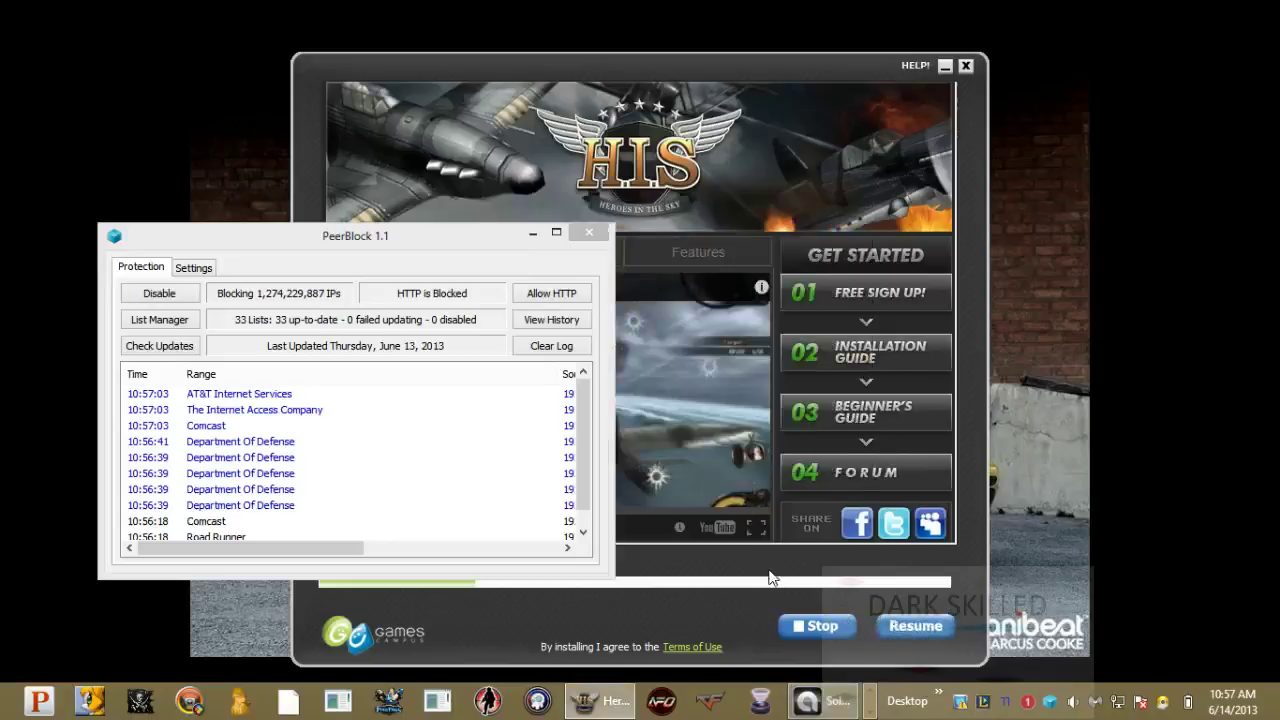
{"action": "left_click", "coordinate": [824, 700]}
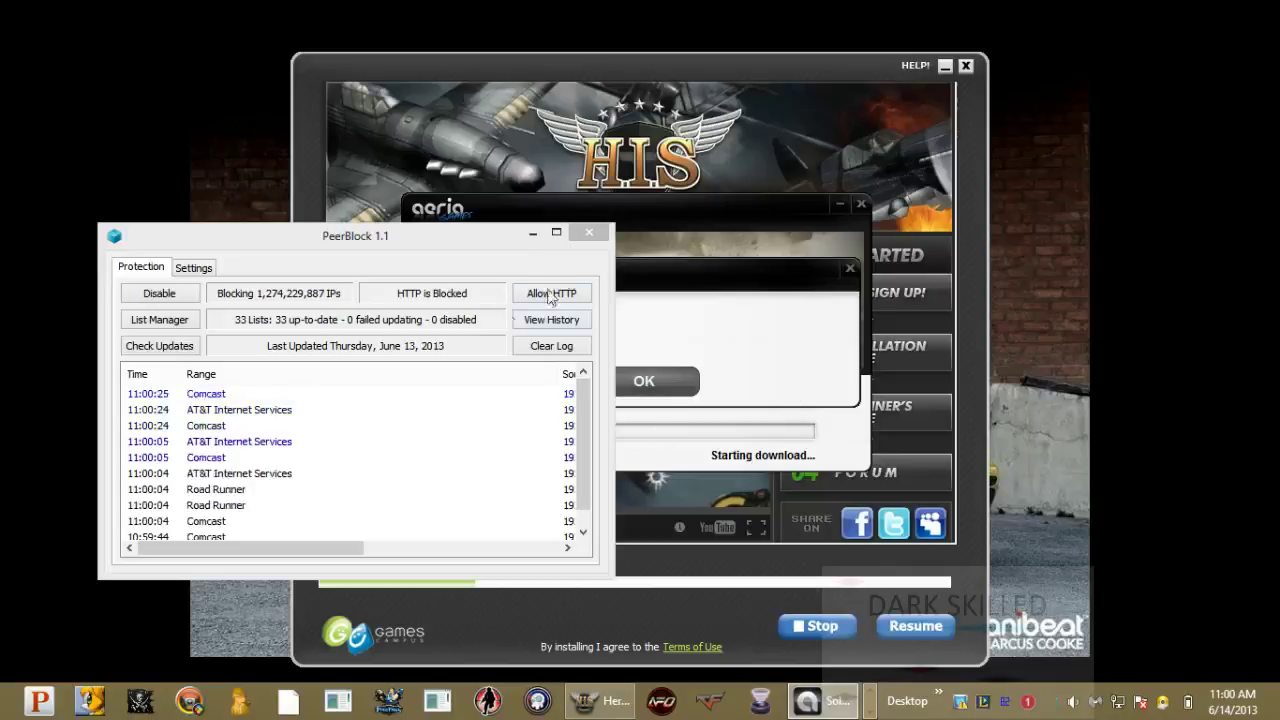
{"action": "left_click", "coordinate": [645, 380]}
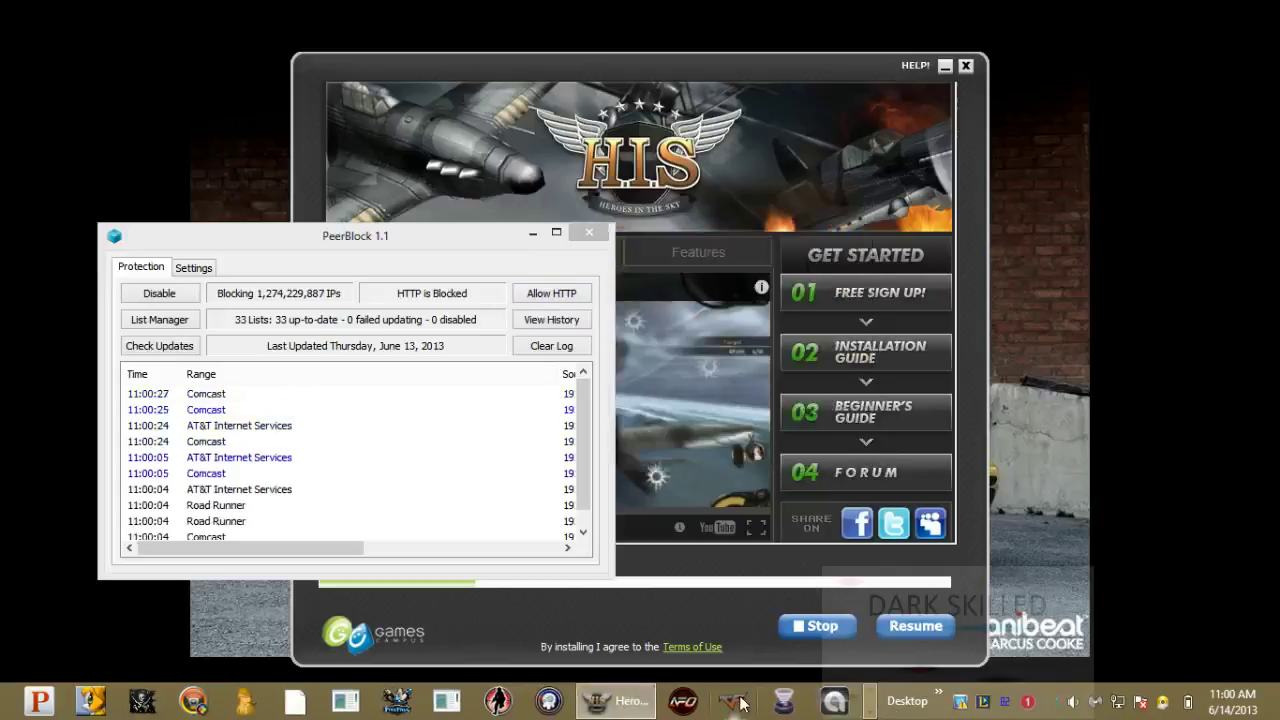
Step: Resume the paused Heroes in the Sky download and minimize the PeerBlock window
{"action": "left_click", "coordinate": [916, 626]}
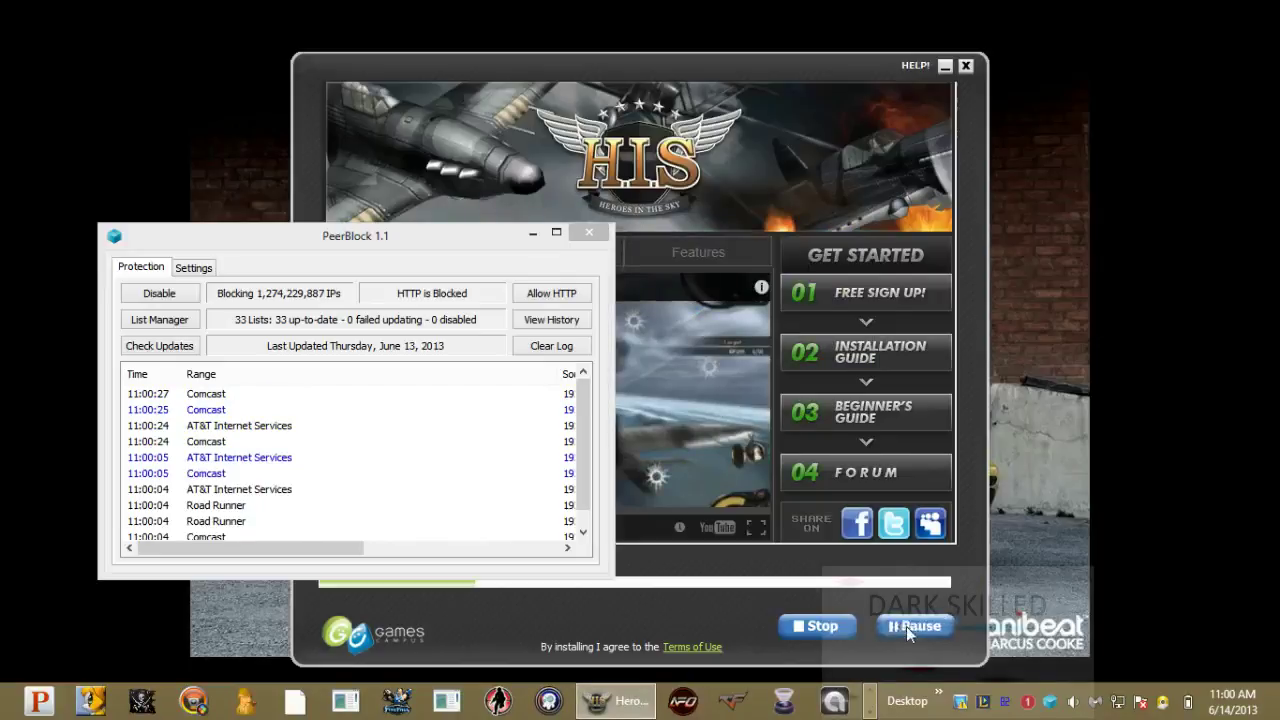
{"action": "left_click", "coordinate": [533, 232]}
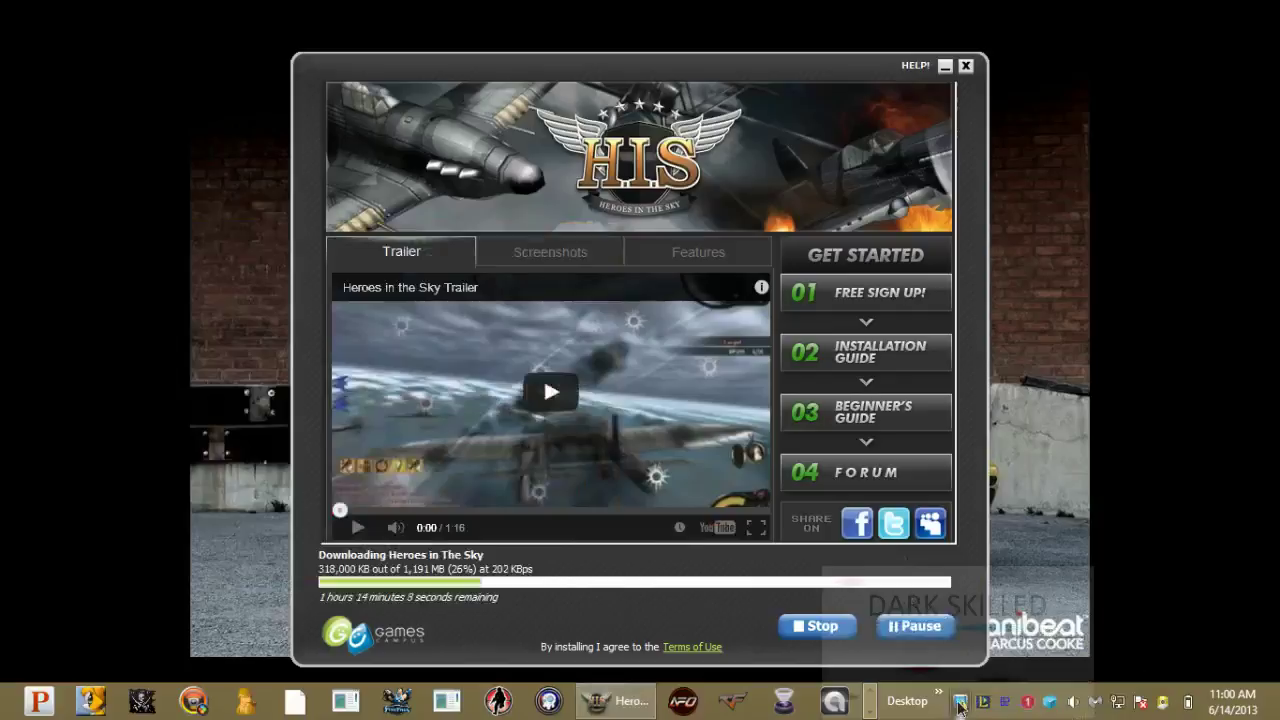
Step: Open ParetoLogic PC Health Advisor, view its File Extension Manager, and go back to the overview of optimization tools
{"action": "double_click", "coordinate": [960, 706]}
{"action": "right_click", "coordinate": [840, 704]}
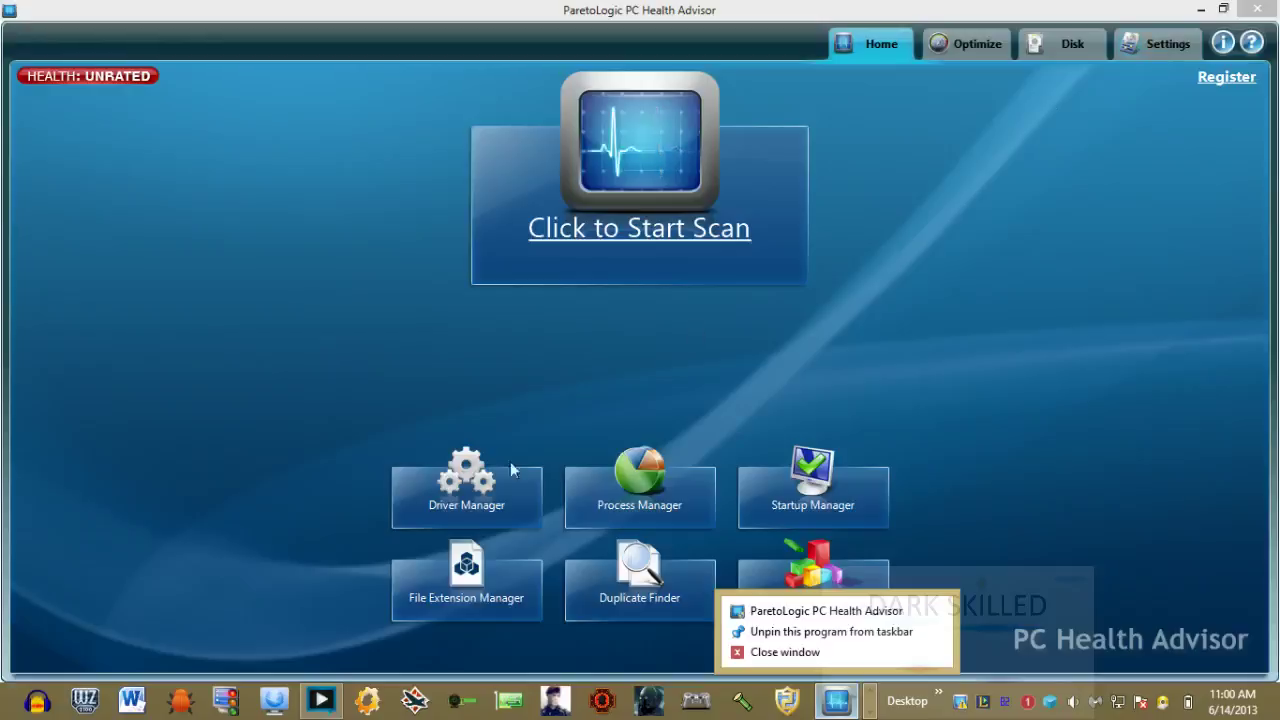
{"action": "left_click", "coordinate": [463, 597]}
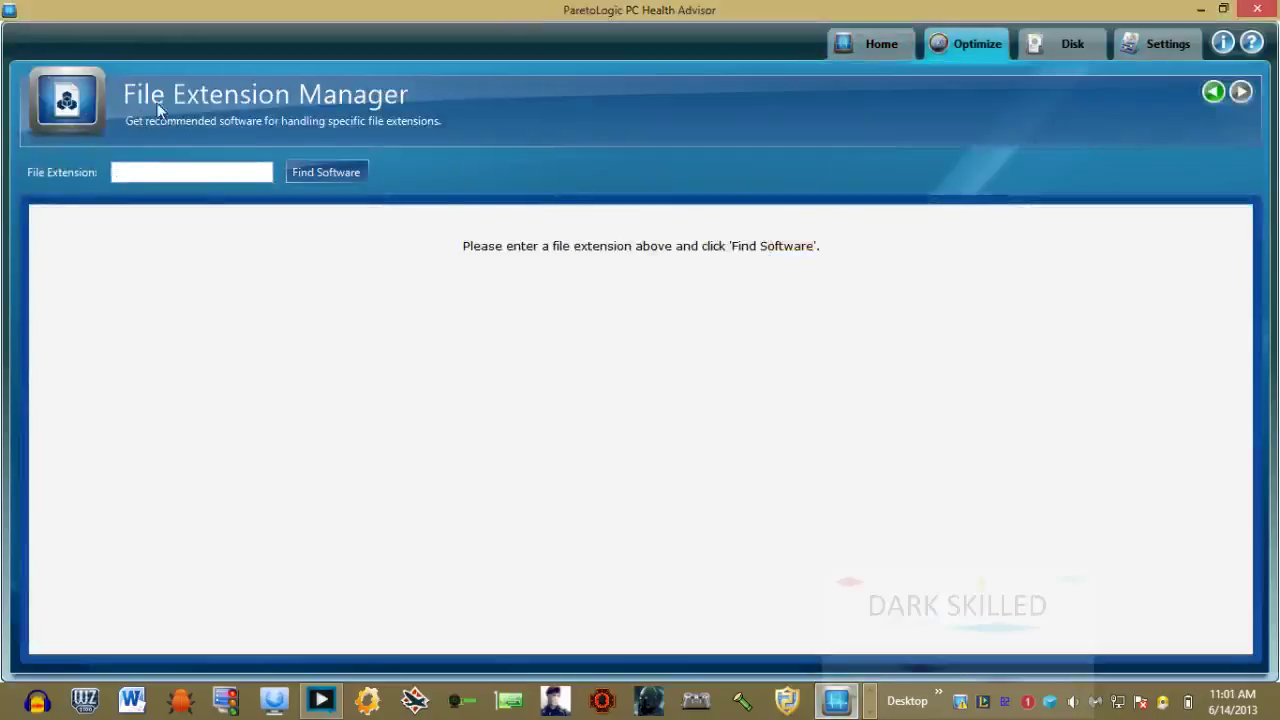
{"action": "left_click", "coordinate": [1214, 92]}
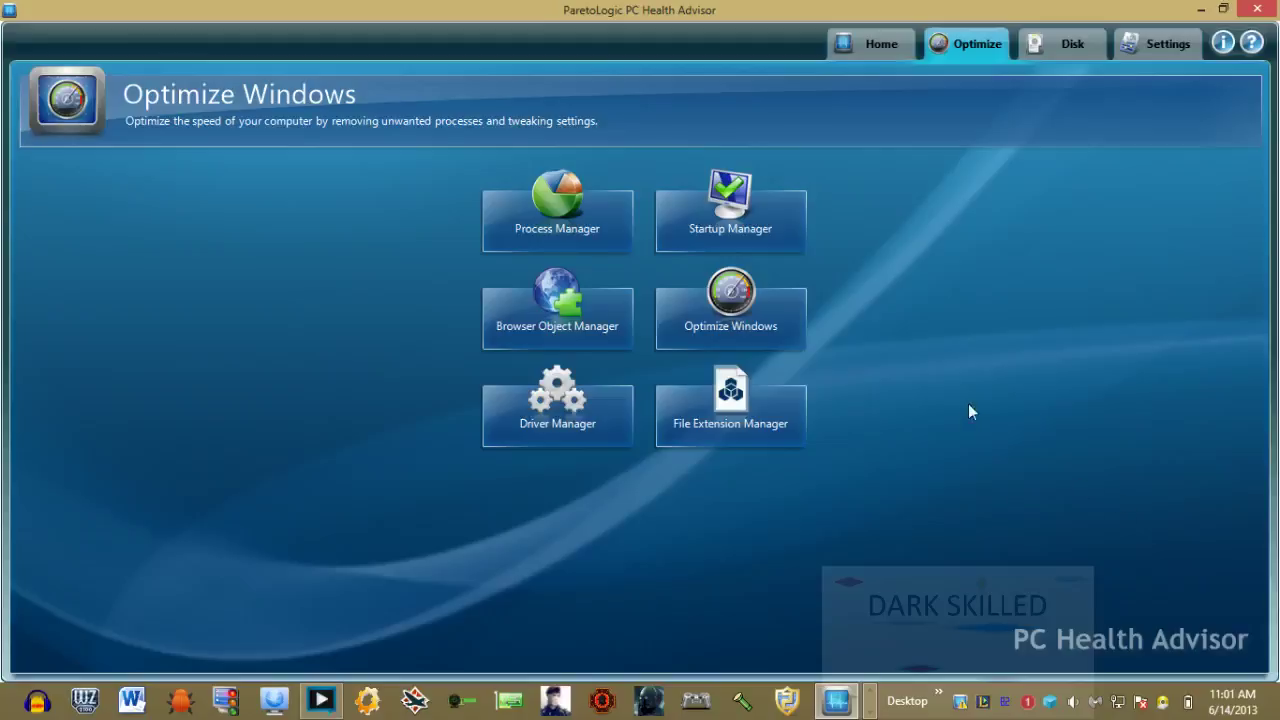
Step: Select the DivX and both Java browser helper objects in the Browser Object Manager and disable all of them
{"action": "left_click", "coordinate": [588, 313]}
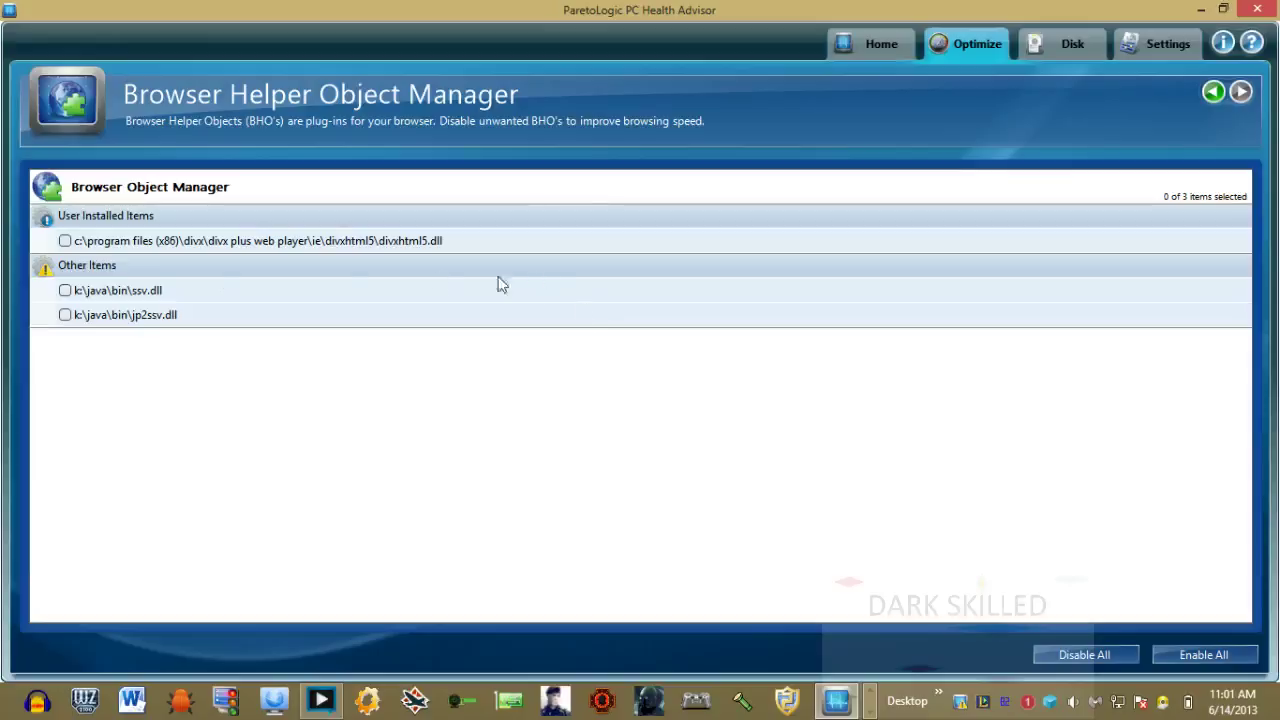
{"action": "left_click", "coordinate": [65, 241]}
{"action": "left_click", "coordinate": [65, 290]}
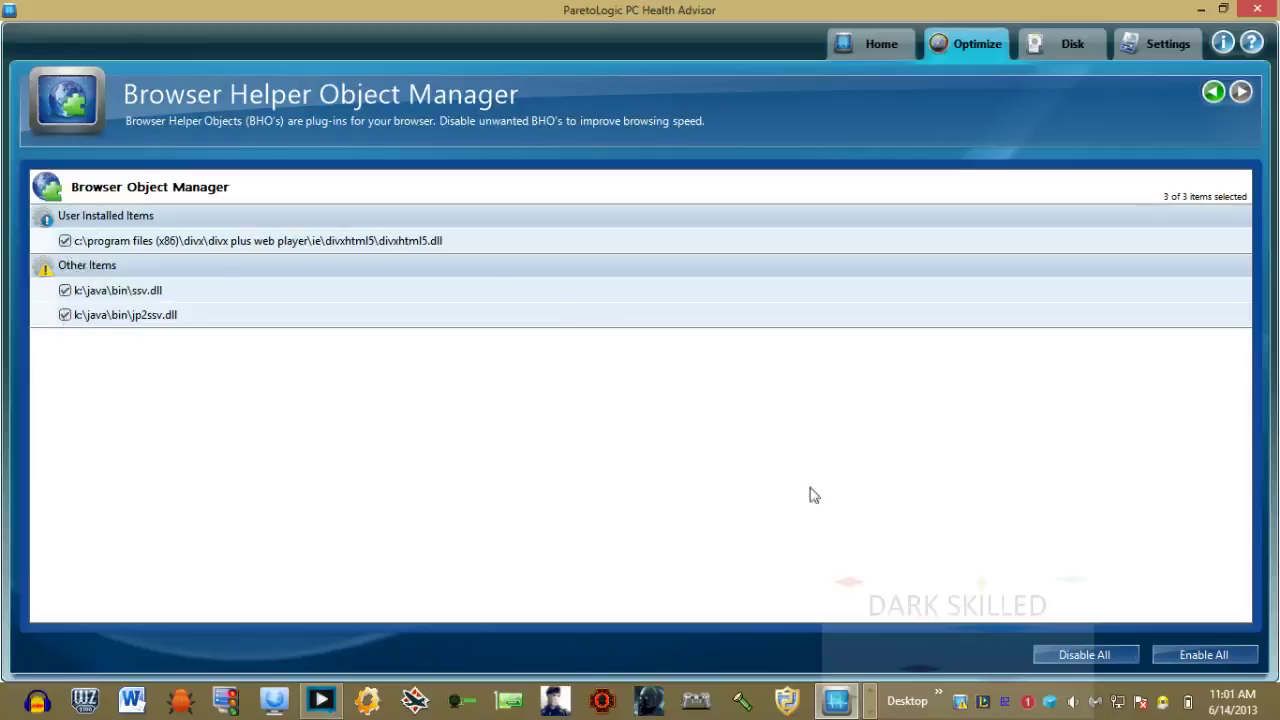
{"action": "left_click", "coordinate": [1100, 656]}
{"action": "left_click", "coordinate": [1216, 94]}
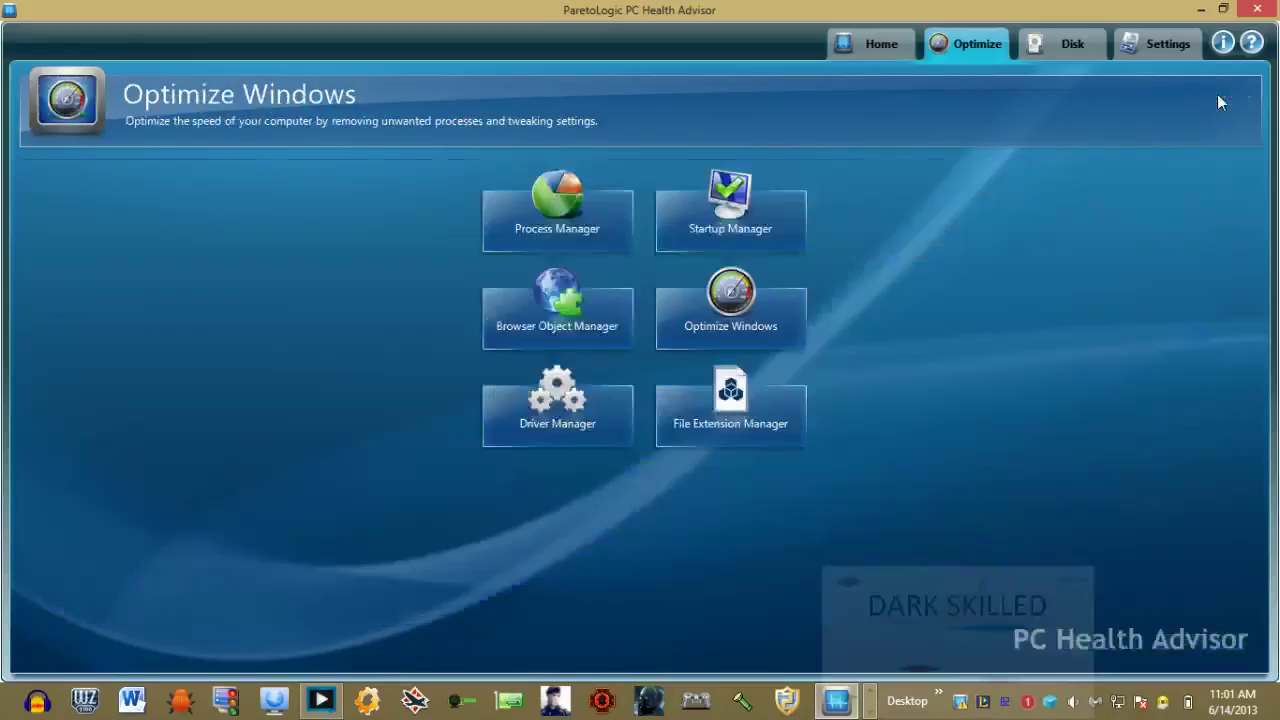
Step: Turn off Allow Hibernation in the Optimize Windows settings and restore the window to a smaller size in the middle of the desktop
{"action": "left_click", "coordinate": [729, 335]}
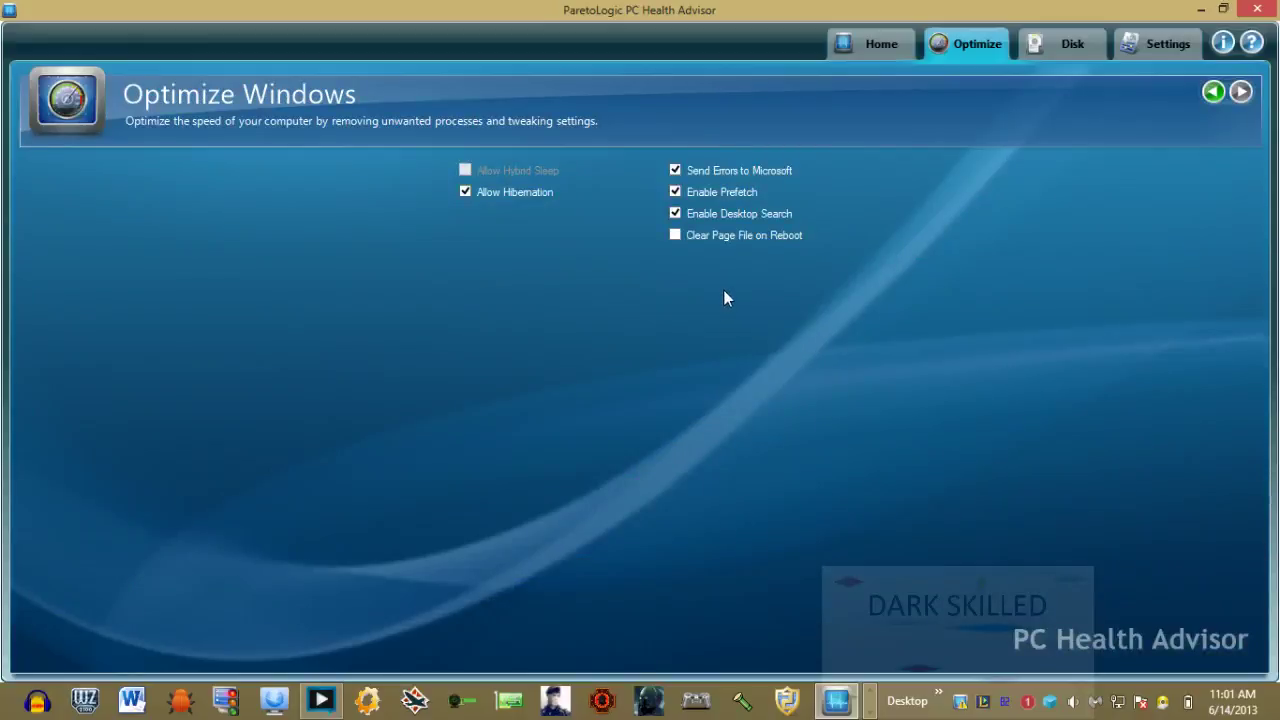
{"action": "left_click", "coordinate": [466, 193]}
{"action": "left_click", "coordinate": [466, 192]}
{"action": "left_click", "coordinate": [1222, 9]}
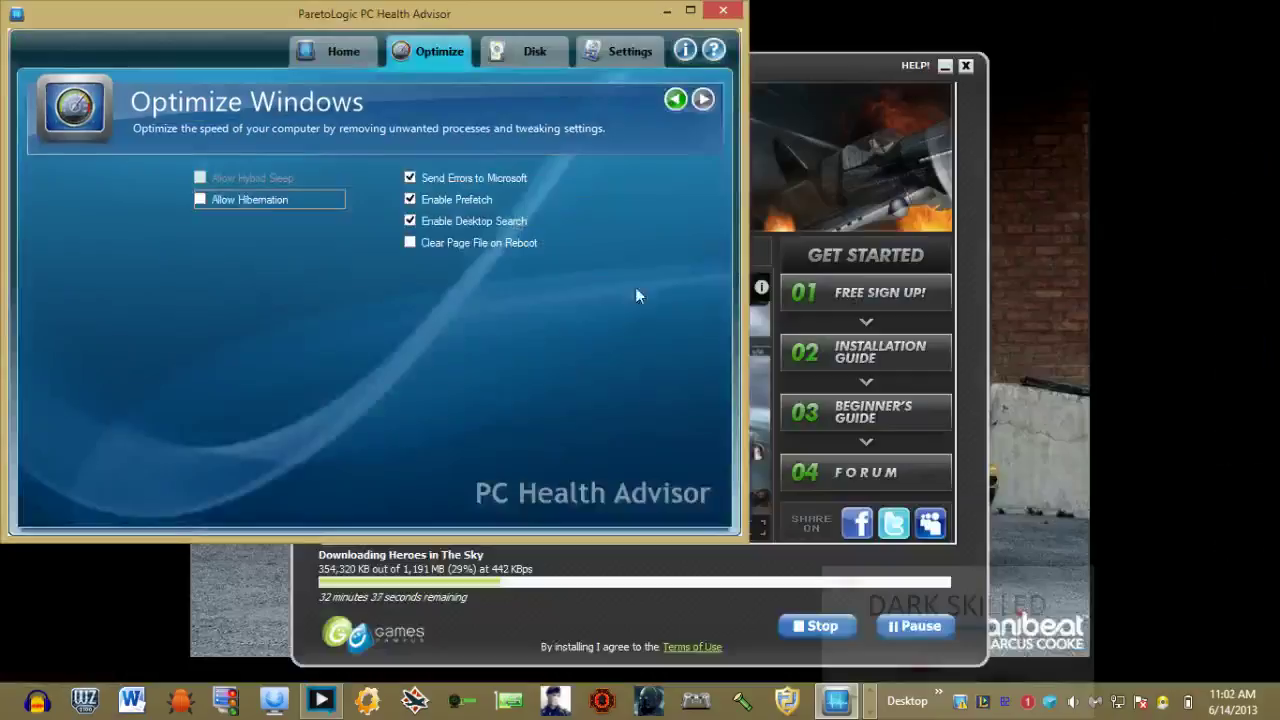
{"action": "mouse_move", "coordinate": [584, 18]}
{"action": "left_mouse_down"}
{"action": "mouse_move", "coordinate": [799, 201]}
{"action": "mouse_move", "coordinate": [819, 172]}
{"action": "mouse_move", "coordinate": [738, 108]}
{"action": "left_mouse_up"}
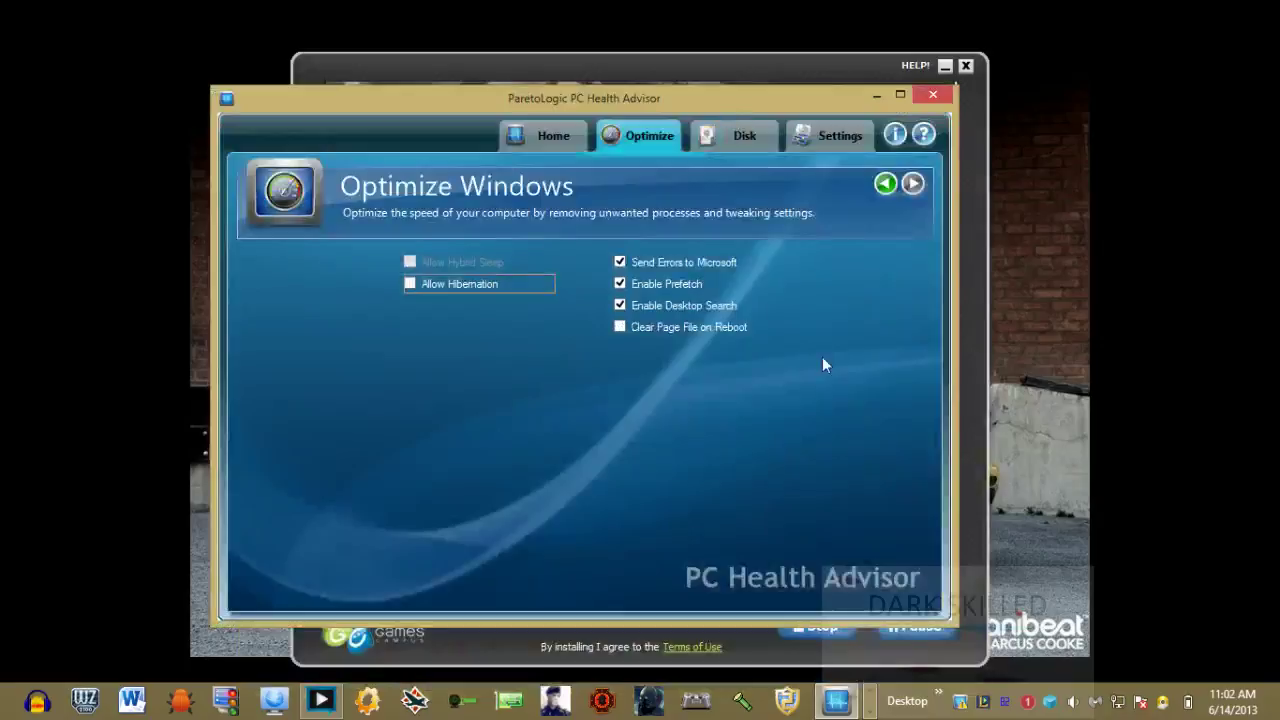
Step: Turn off Enable Desktop Search, turn on Clear Page File on Reboot and Allow Hibernation, and reopen the settings to check them
{"action": "left_click", "coordinate": [623, 304]}
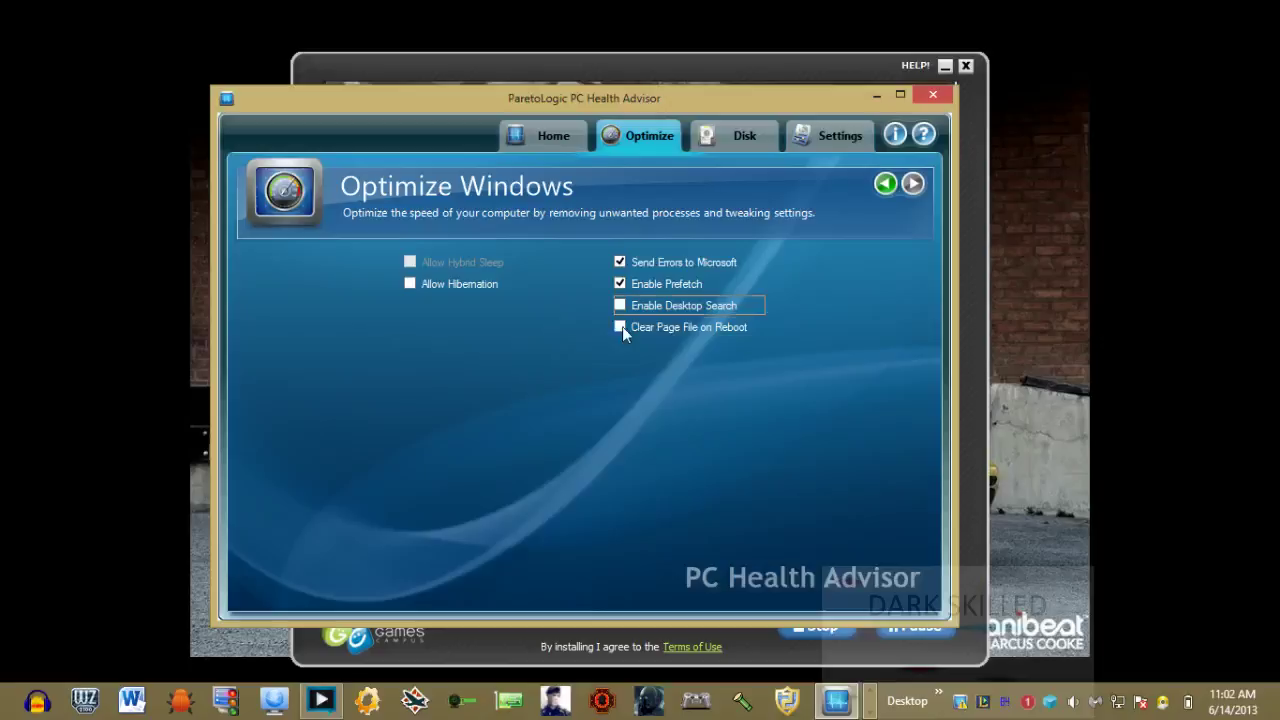
{"action": "left_click", "coordinate": [622, 327]}
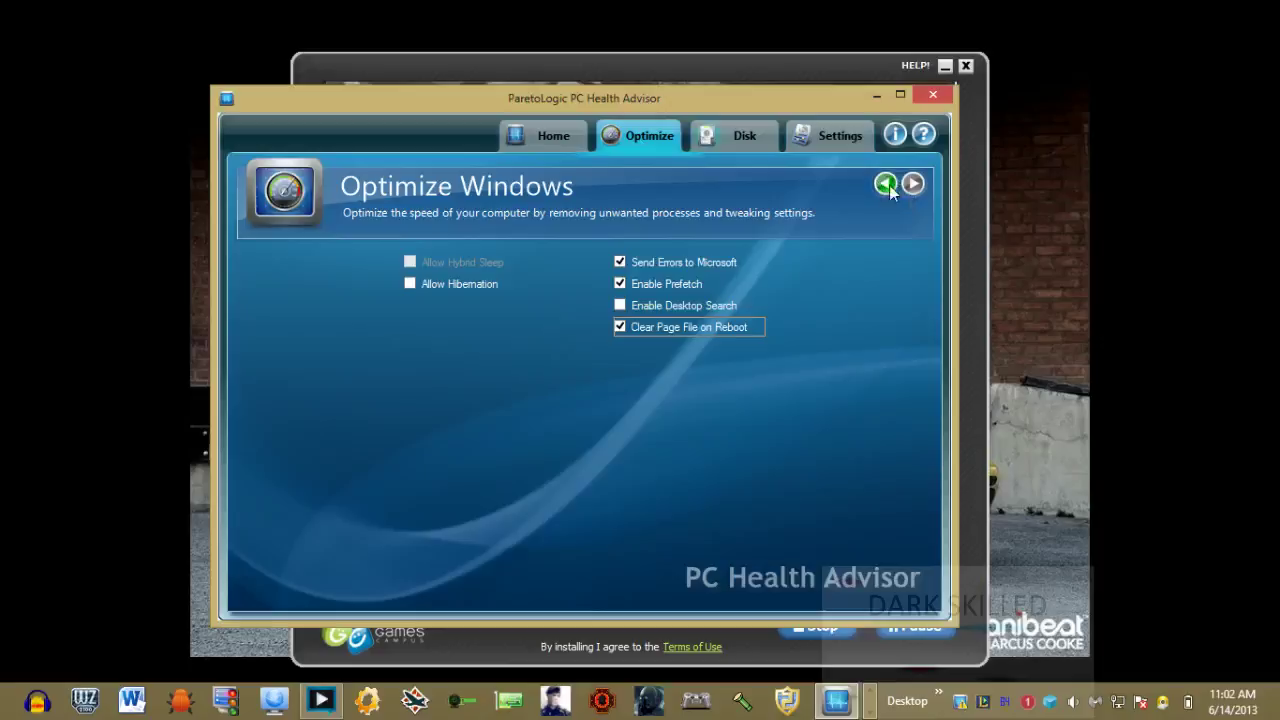
{"action": "left_click", "coordinate": [409, 284]}
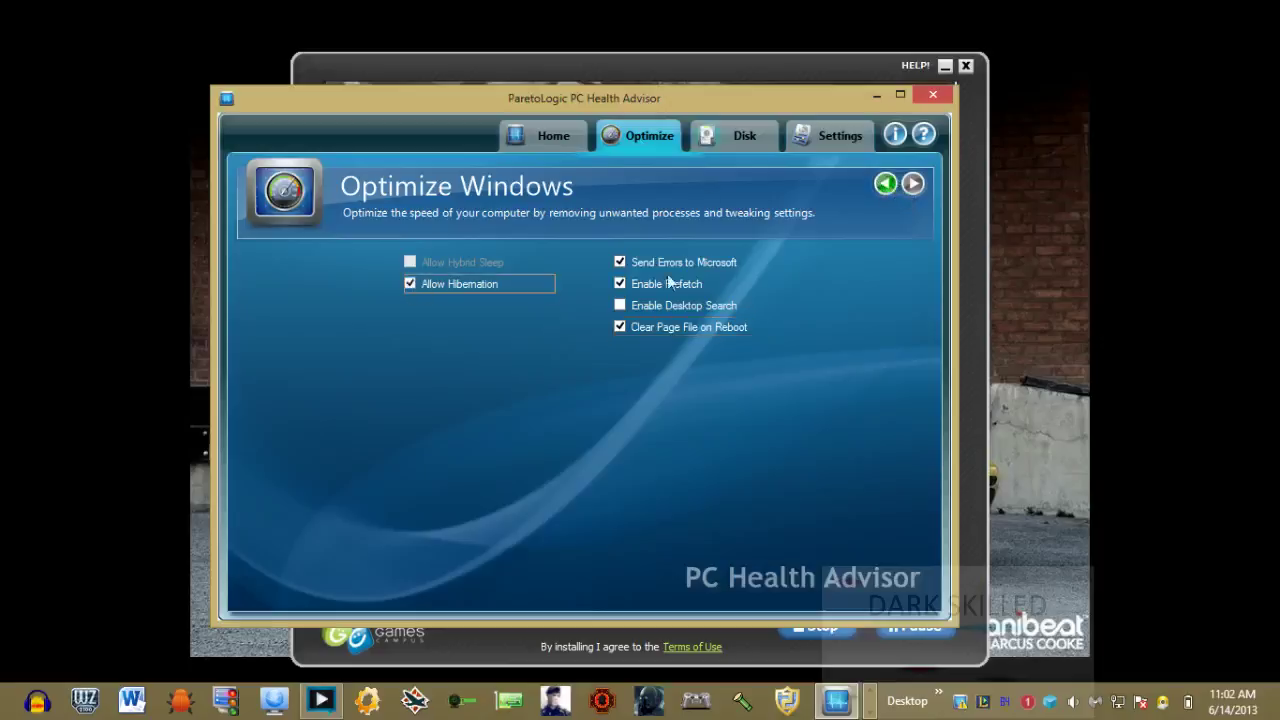
{"action": "left_click", "coordinate": [885, 184]}
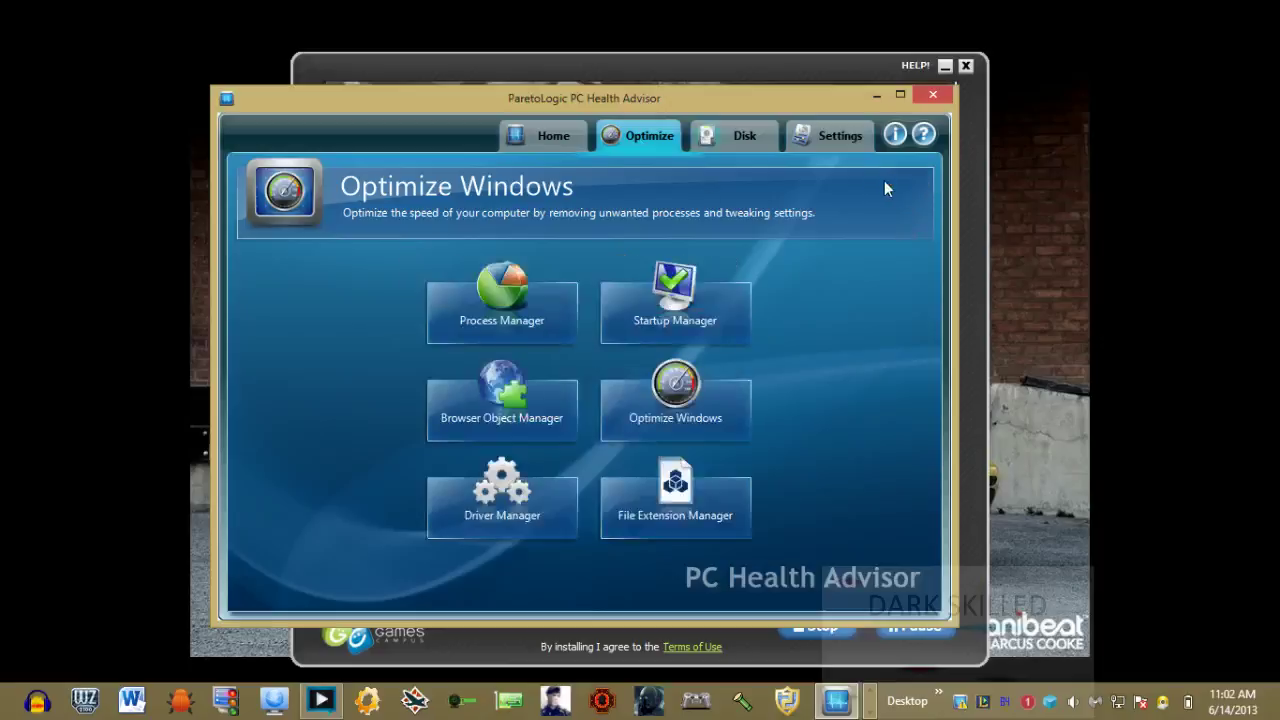
{"action": "left_click", "coordinate": [640, 398]}
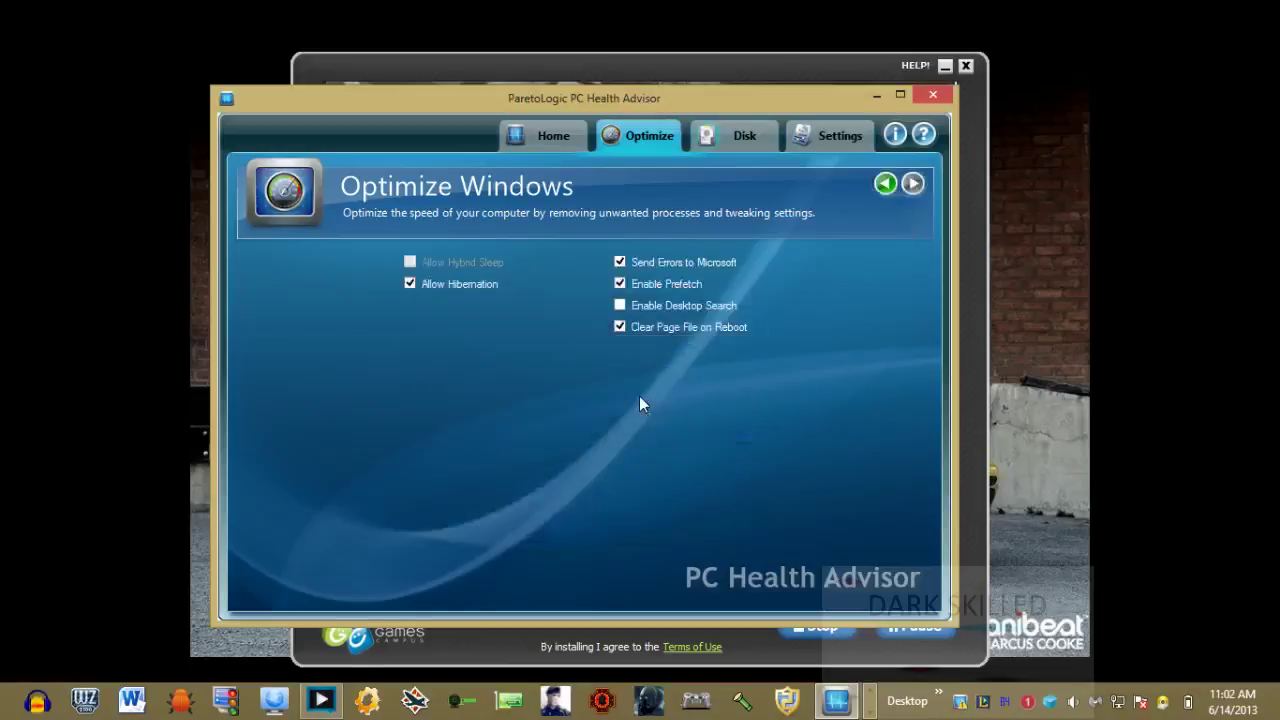
{"action": "left_click", "coordinate": [885, 184]}
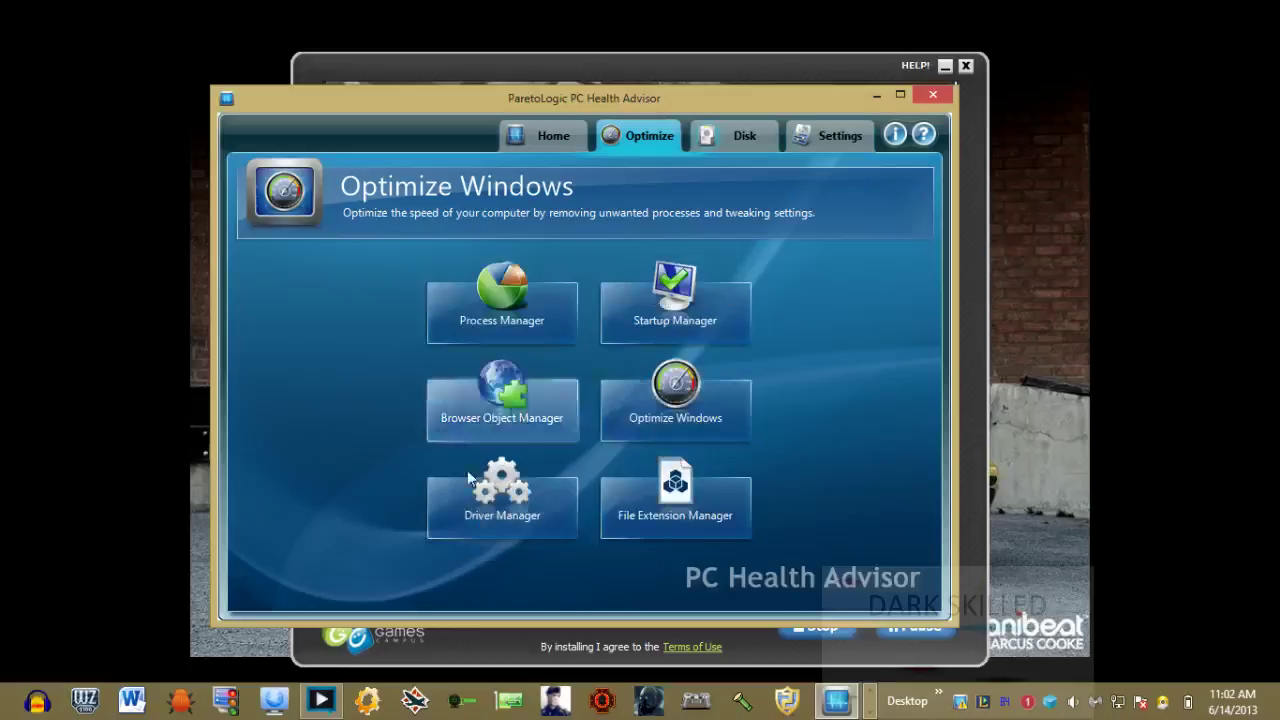
Step: Start a Driver Manager scan for outdated drivers and bring the Heroes in the Sky downloader to the front
{"action": "left_click", "coordinate": [502, 505]}
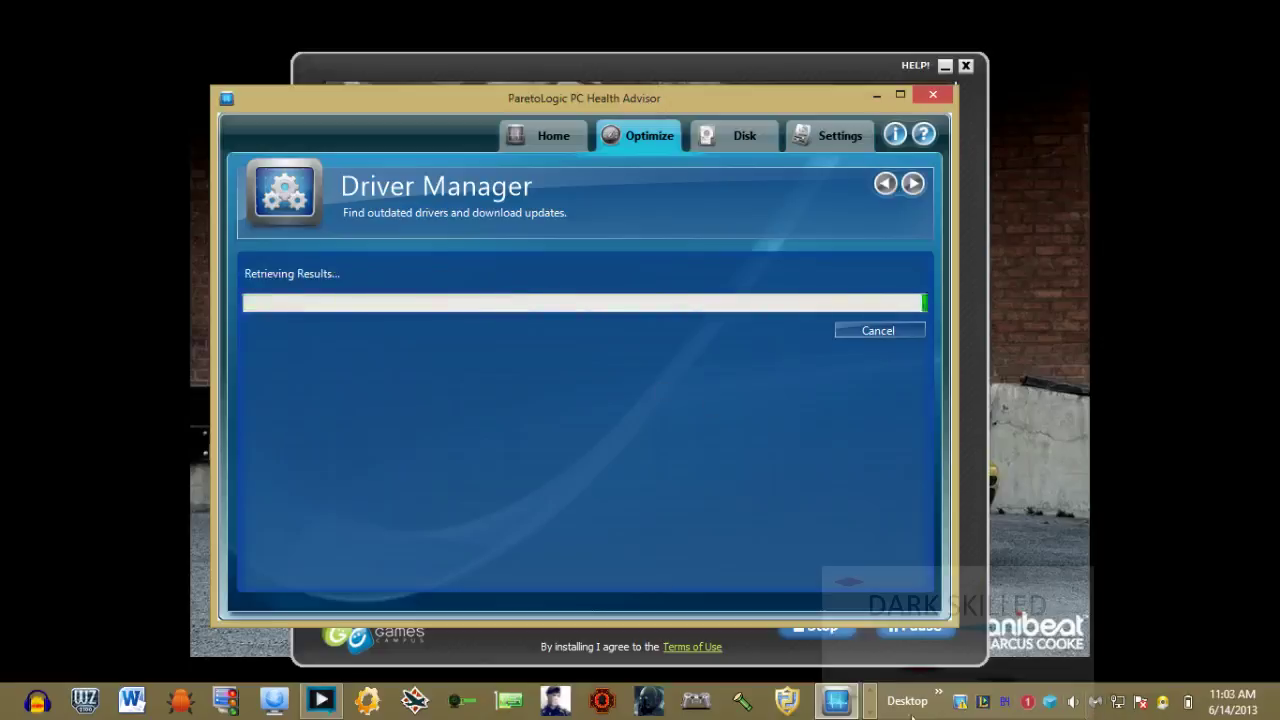
{"action": "left_click", "coordinate": [868, 708]}
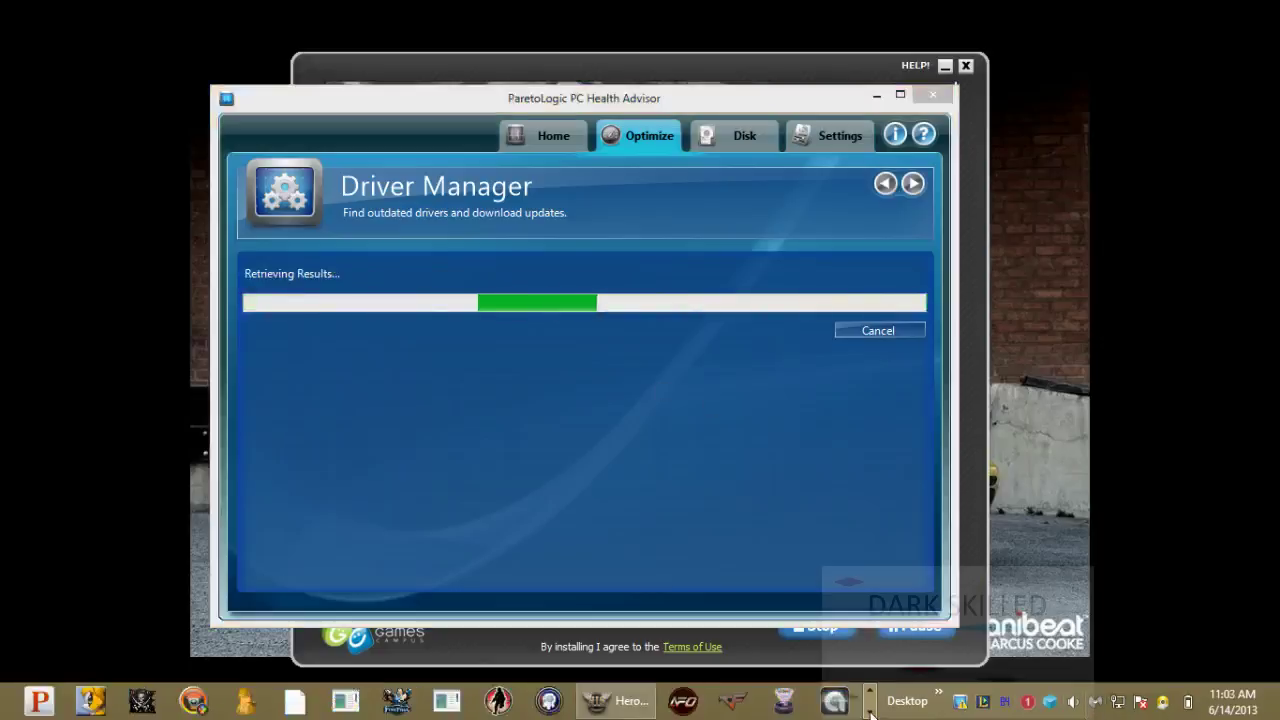
{"action": "left_click", "coordinate": [635, 708]}
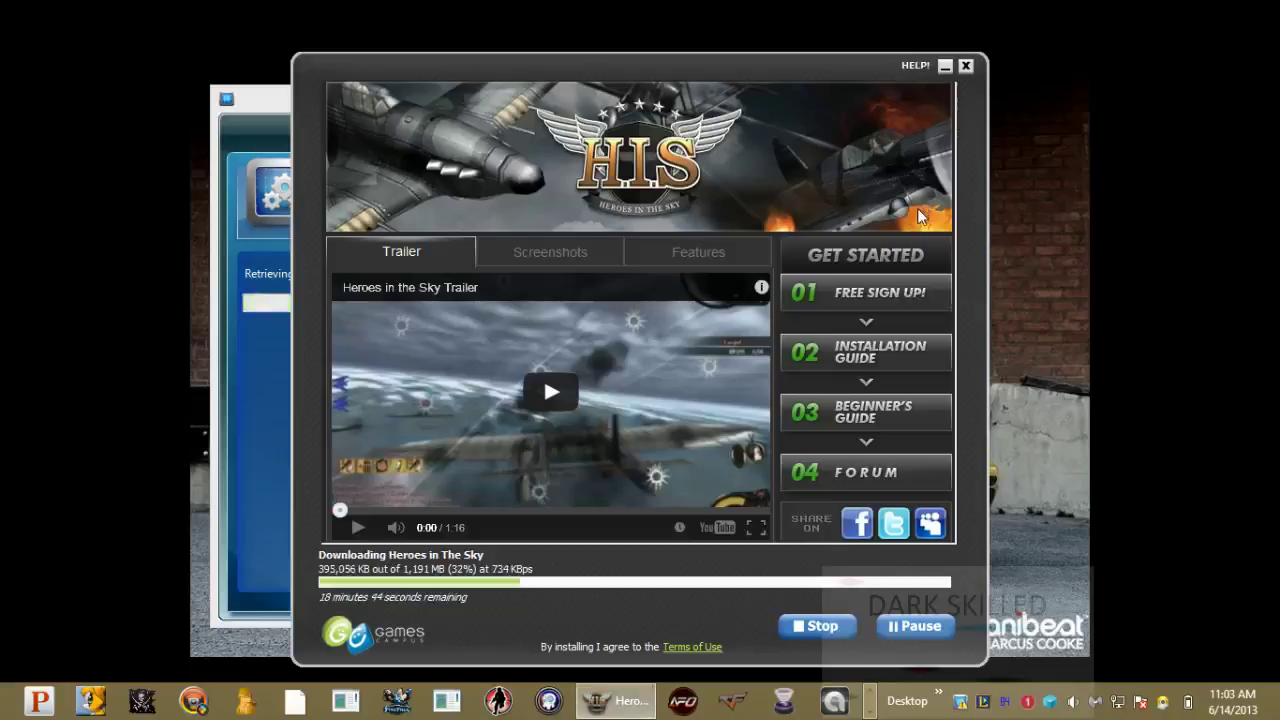
Step: Open SpeedFan to check the temperature readings and bring up the PeerBlock protection log
{"action": "double_click", "coordinate": [1005, 700]}
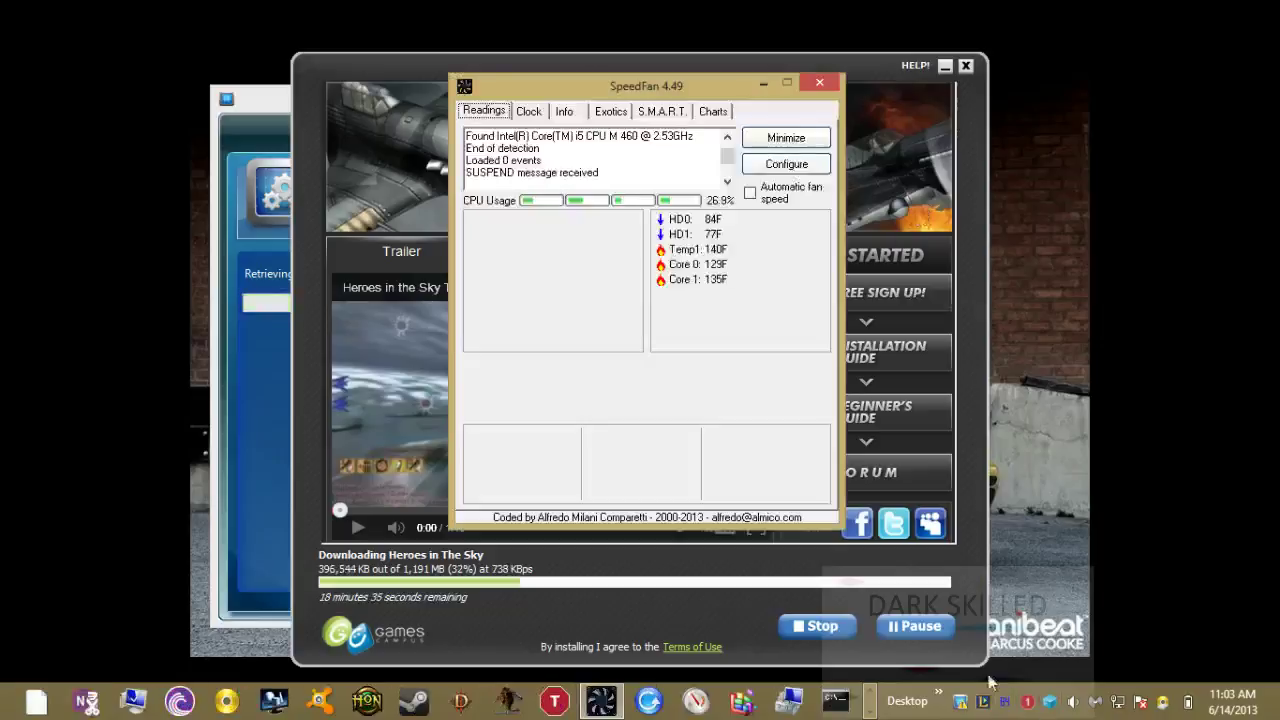
{"action": "left_click", "coordinate": [1048, 705]}
{"action": "left_click", "coordinate": [1048, 705]}
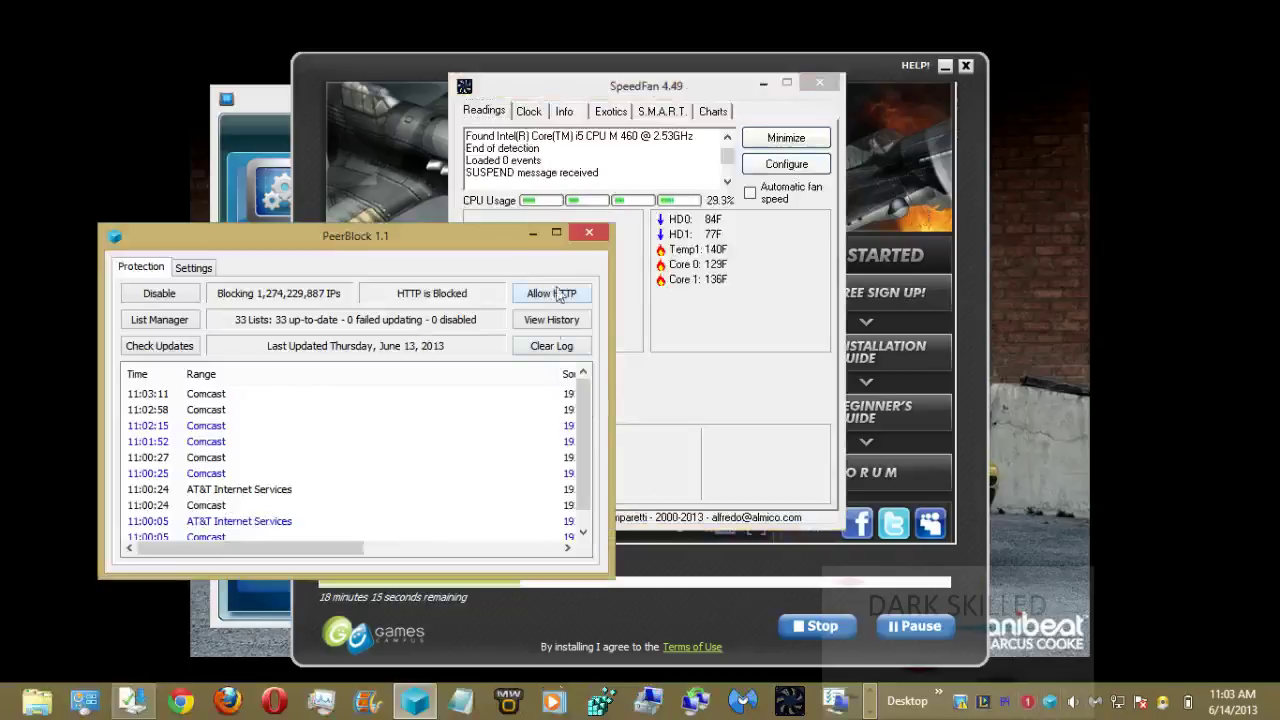
{"action": "left_click", "coordinate": [1050, 708]}
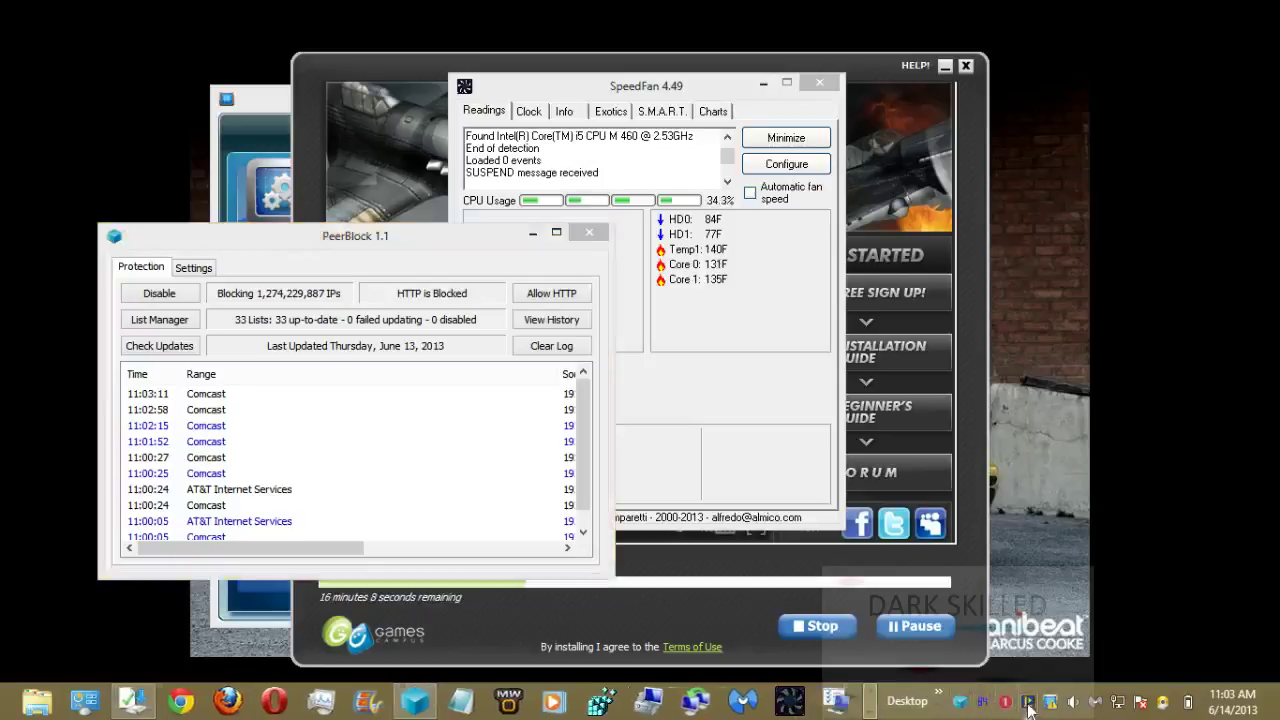
Step: Minimize PeerBlock, SpeedFan, the Heroes in the Sky downloader and PC Health Advisor, and switch to Driver Genius
{"action": "left_click", "coordinate": [535, 233]}
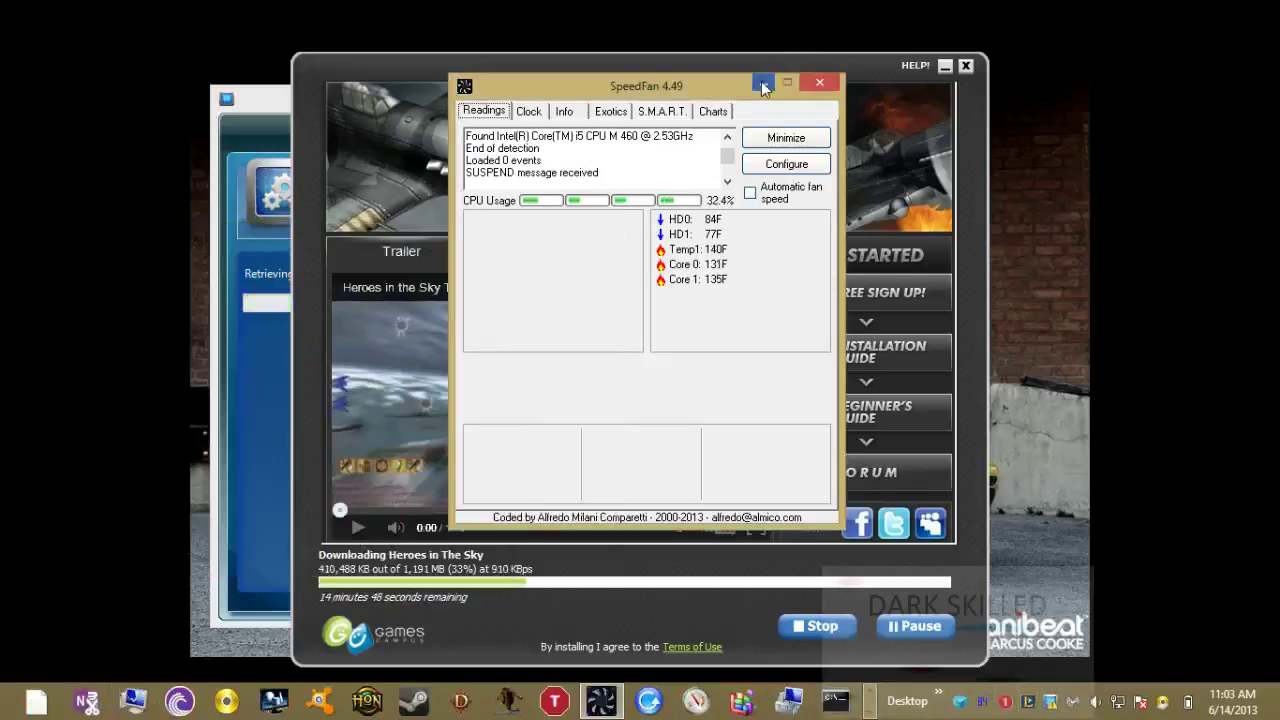
{"action": "left_click", "coordinate": [763, 83]}
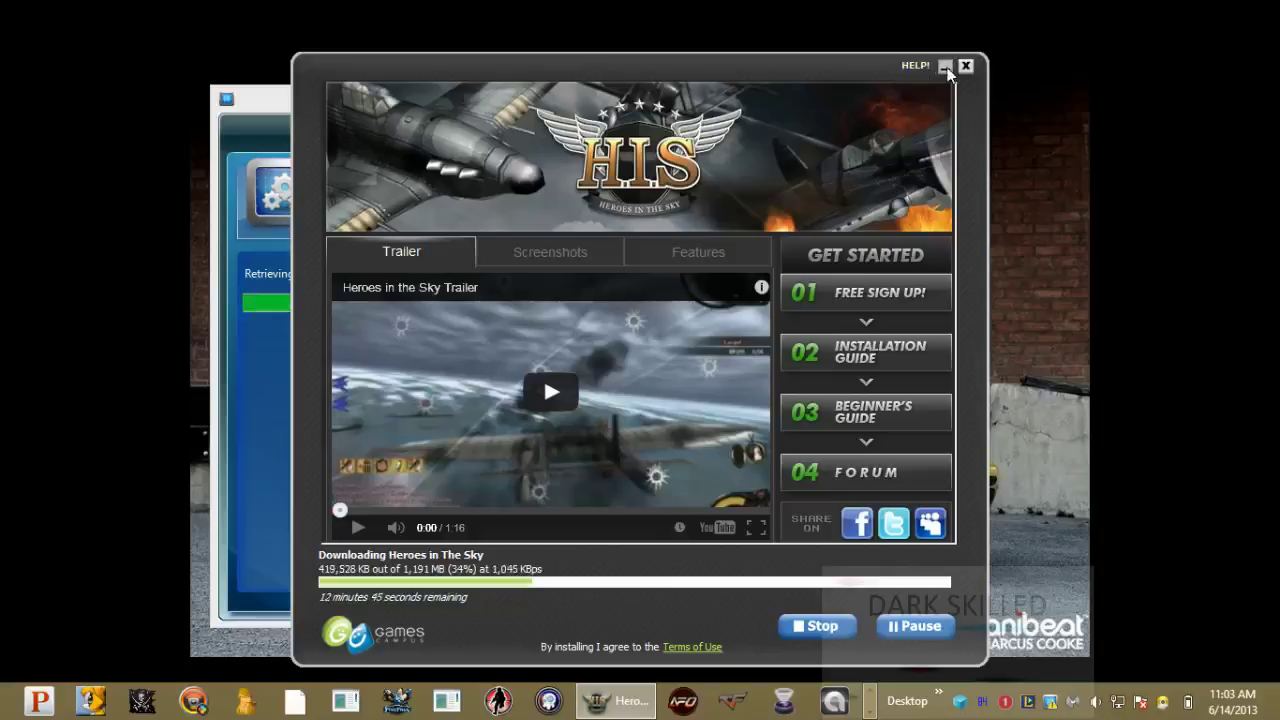
{"action": "left_click", "coordinate": [945, 67]}
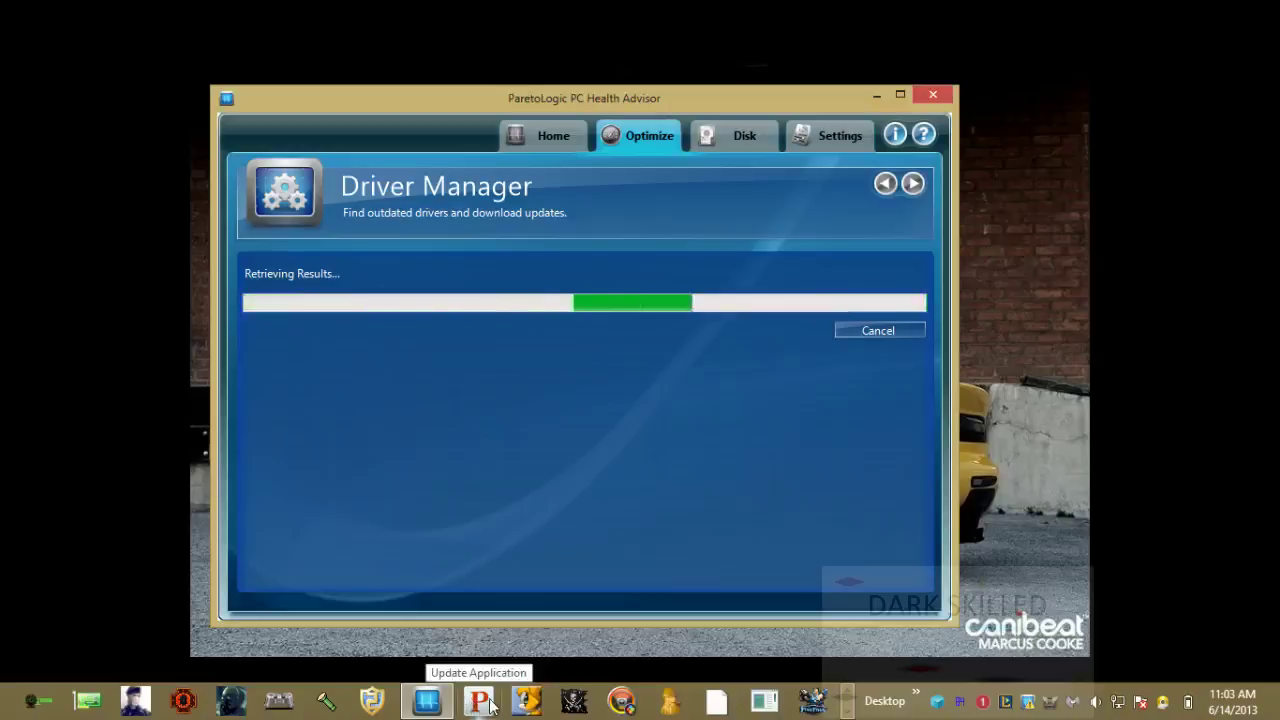
{"action": "left_click", "coordinate": [764, 700]}
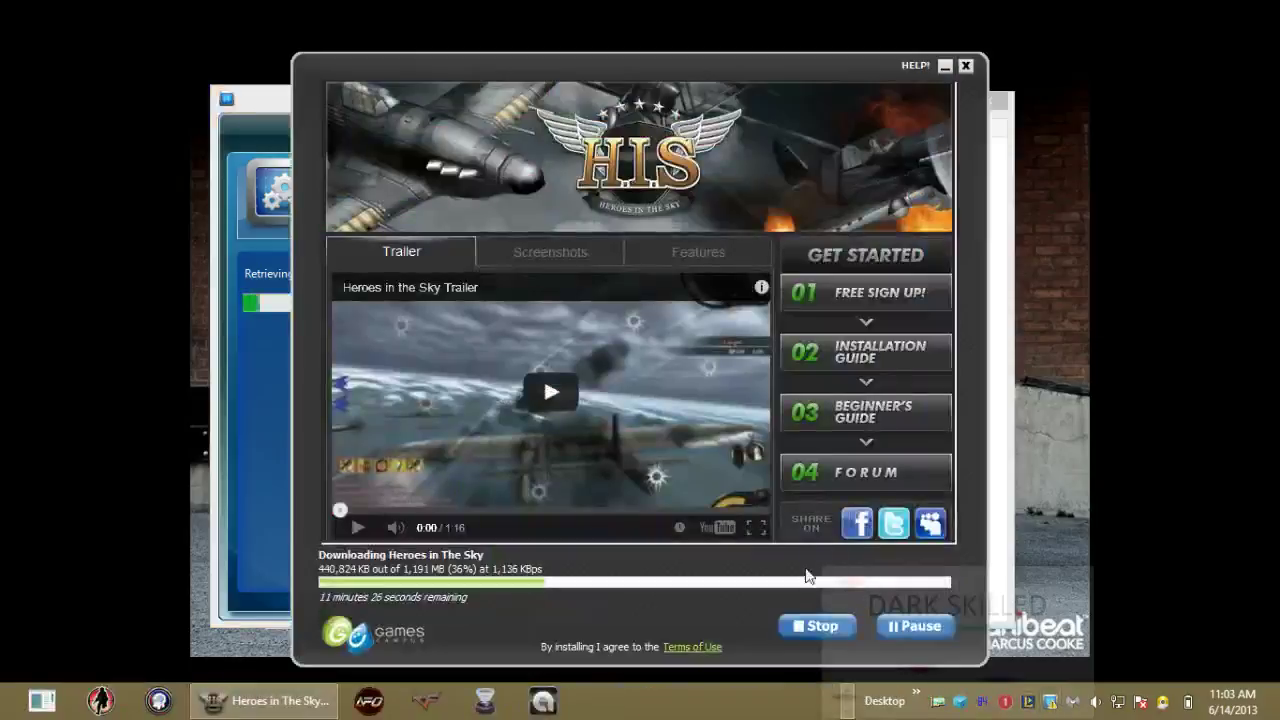
{"action": "left_click", "coordinate": [946, 66]}
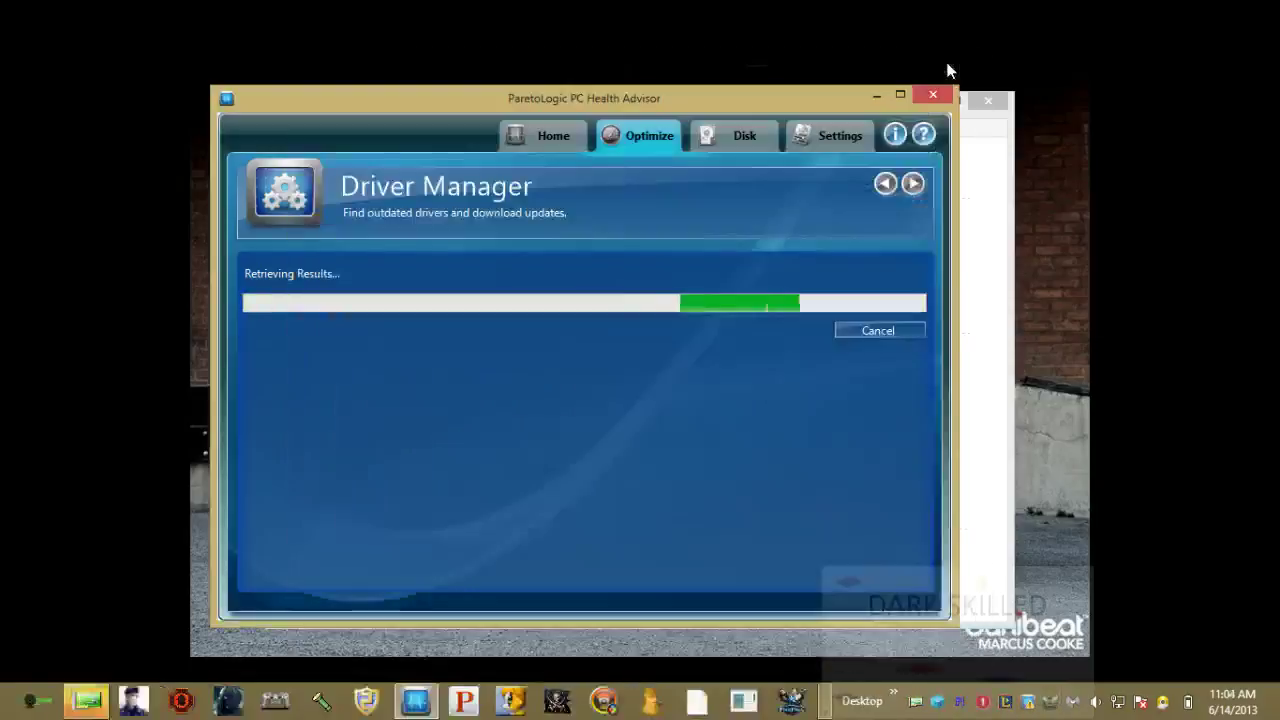
{"action": "left_click", "coordinate": [878, 95]}
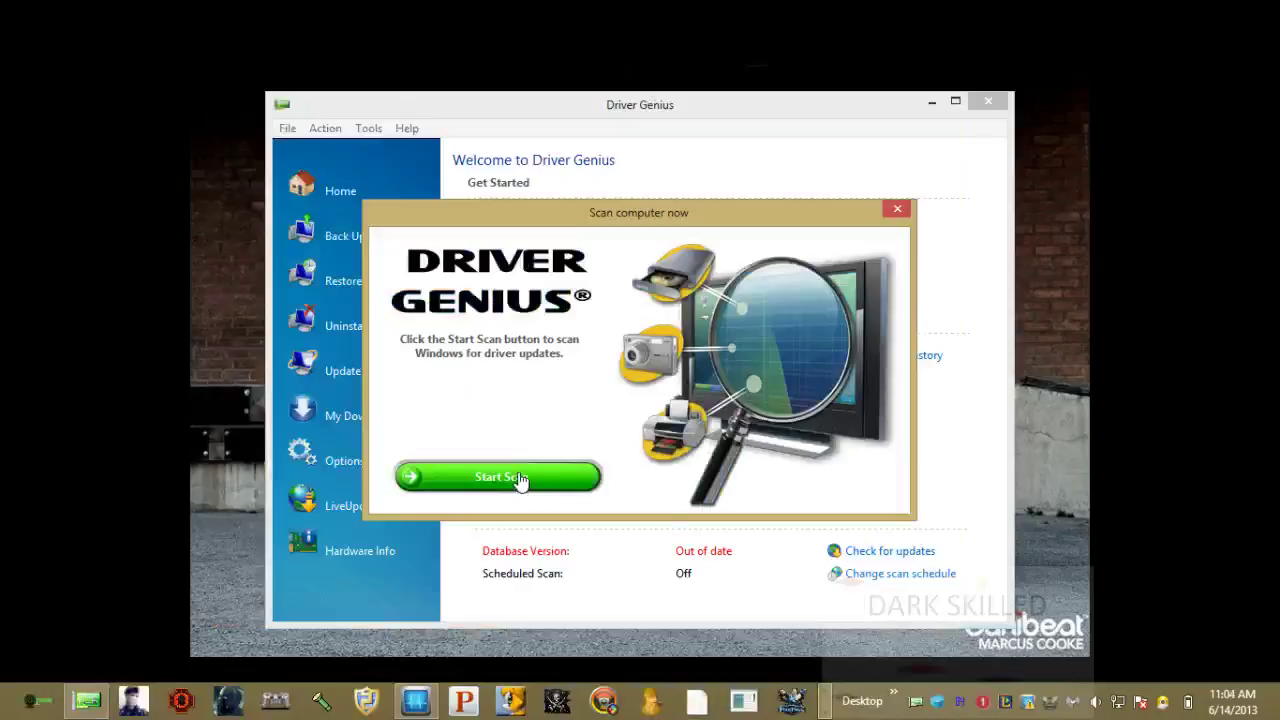
Step: Scan the computer for driver updates in Driver Genius and download the latest drivers database through LiveUpdate
{"action": "left_click", "coordinate": [597, 479]}
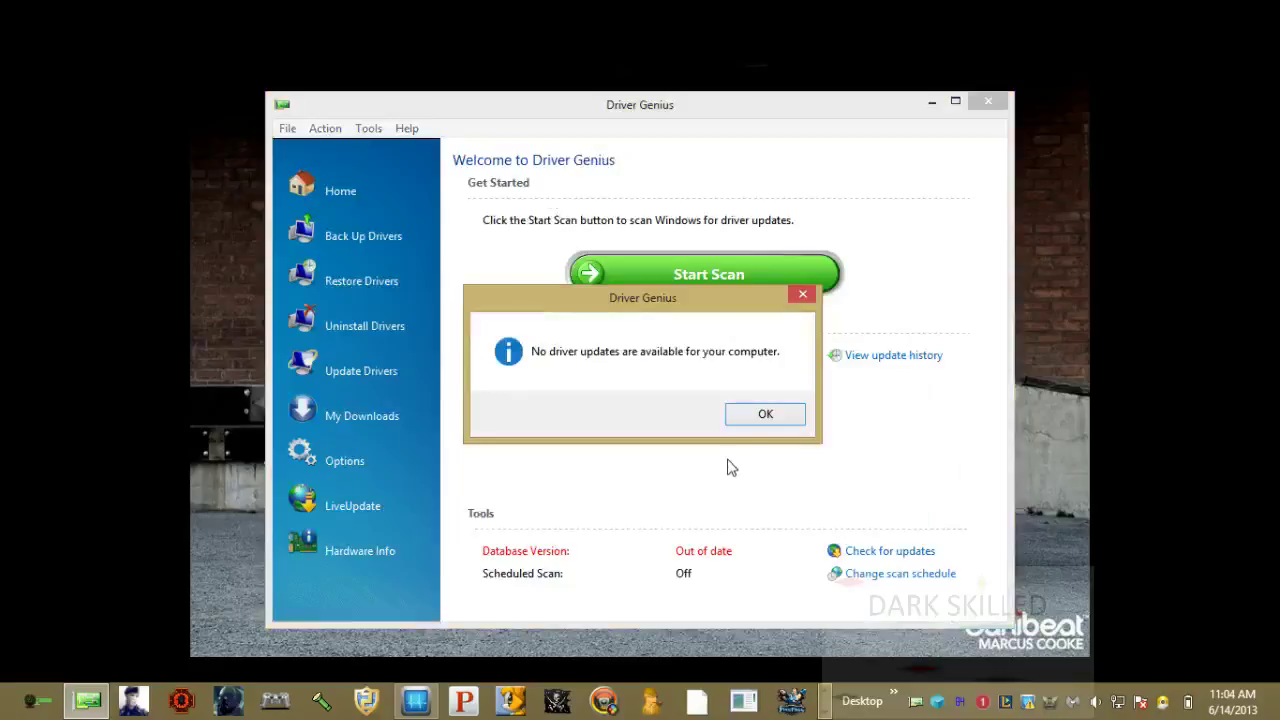
{"action": "left_click", "coordinate": [758, 416]}
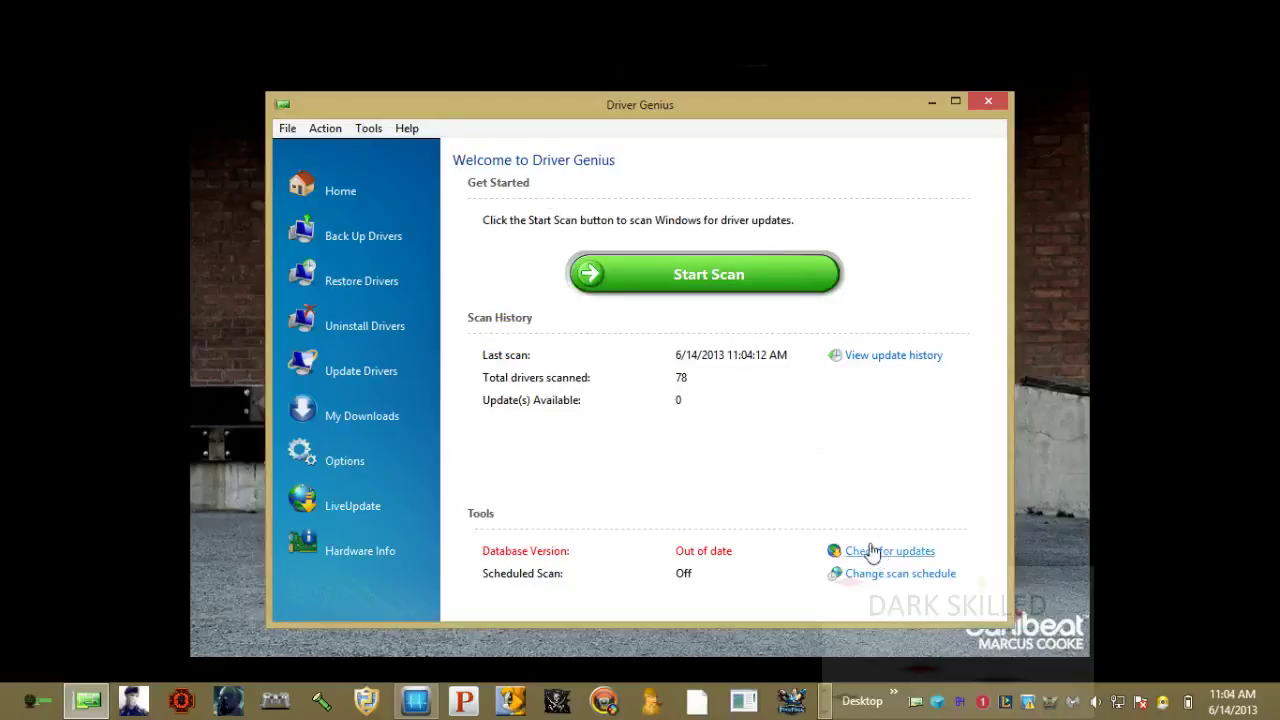
{"action": "left_click", "coordinate": [872, 551]}
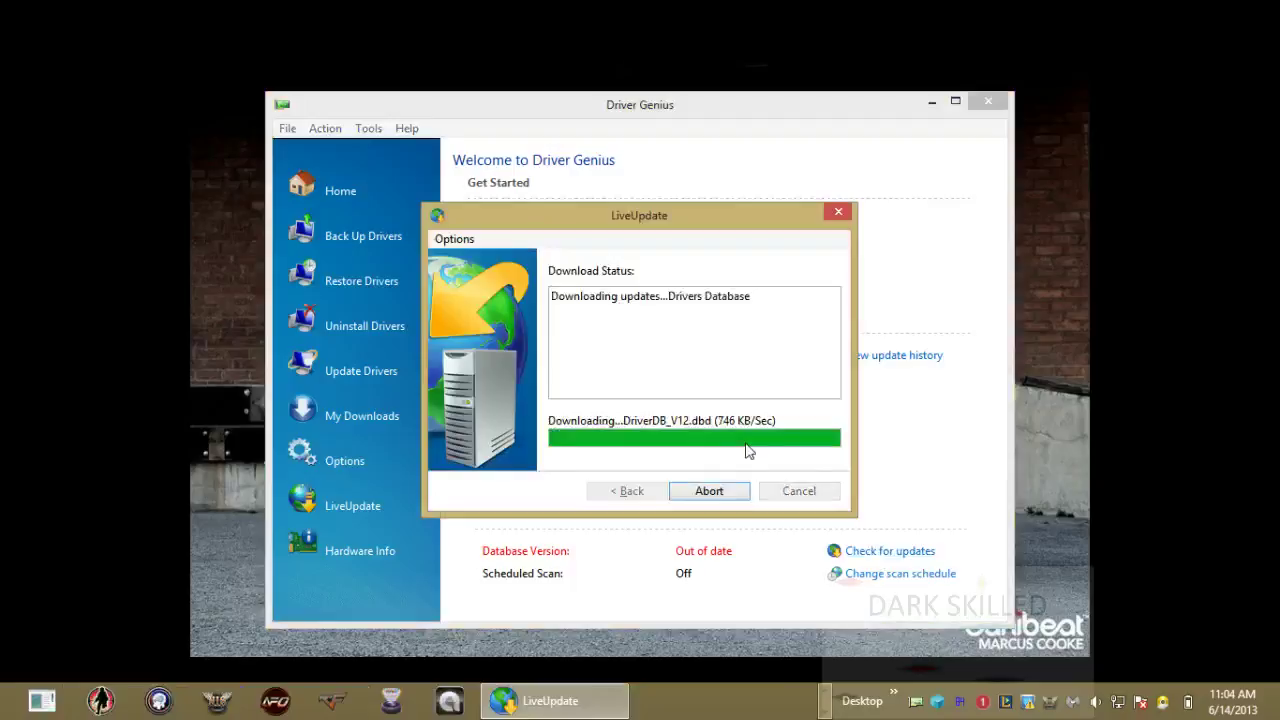
{"action": "left_click", "coordinate": [709, 491]}
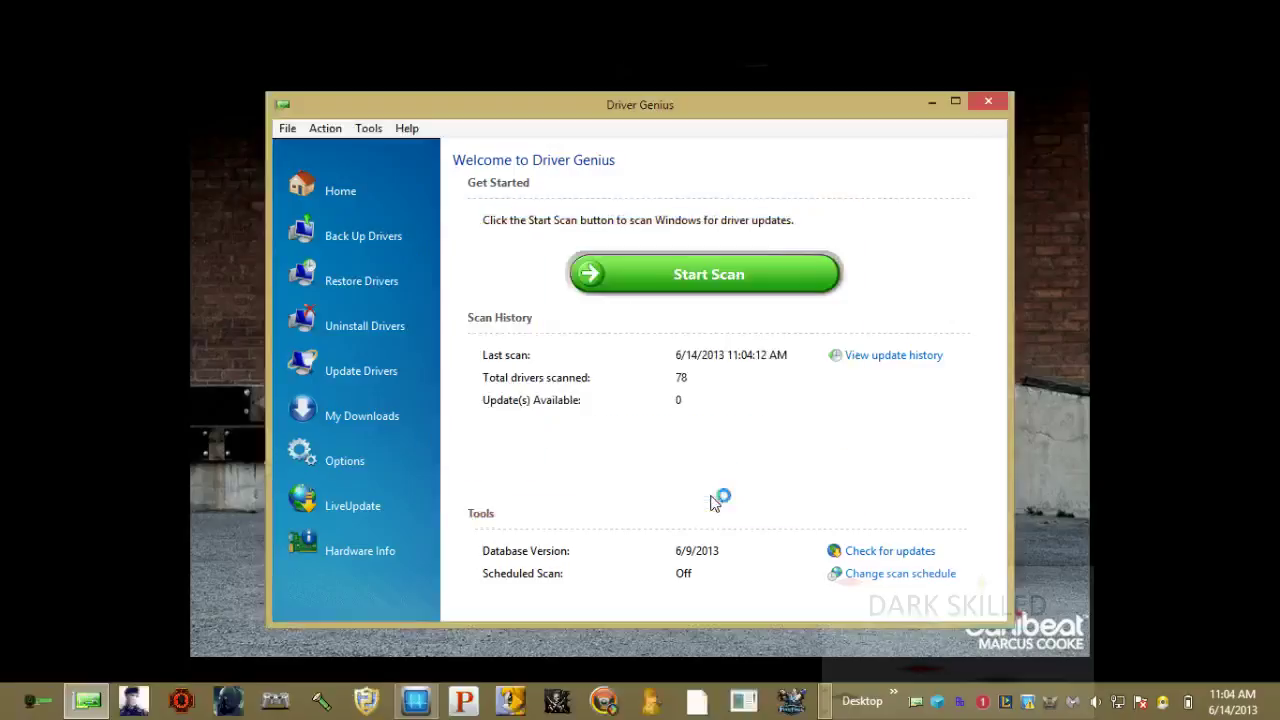
Step: Rescan for driver updates using the new database and check again through Update Drivers with Windows 8 (64-bit) as target
{"action": "left_click", "coordinate": [733, 289]}
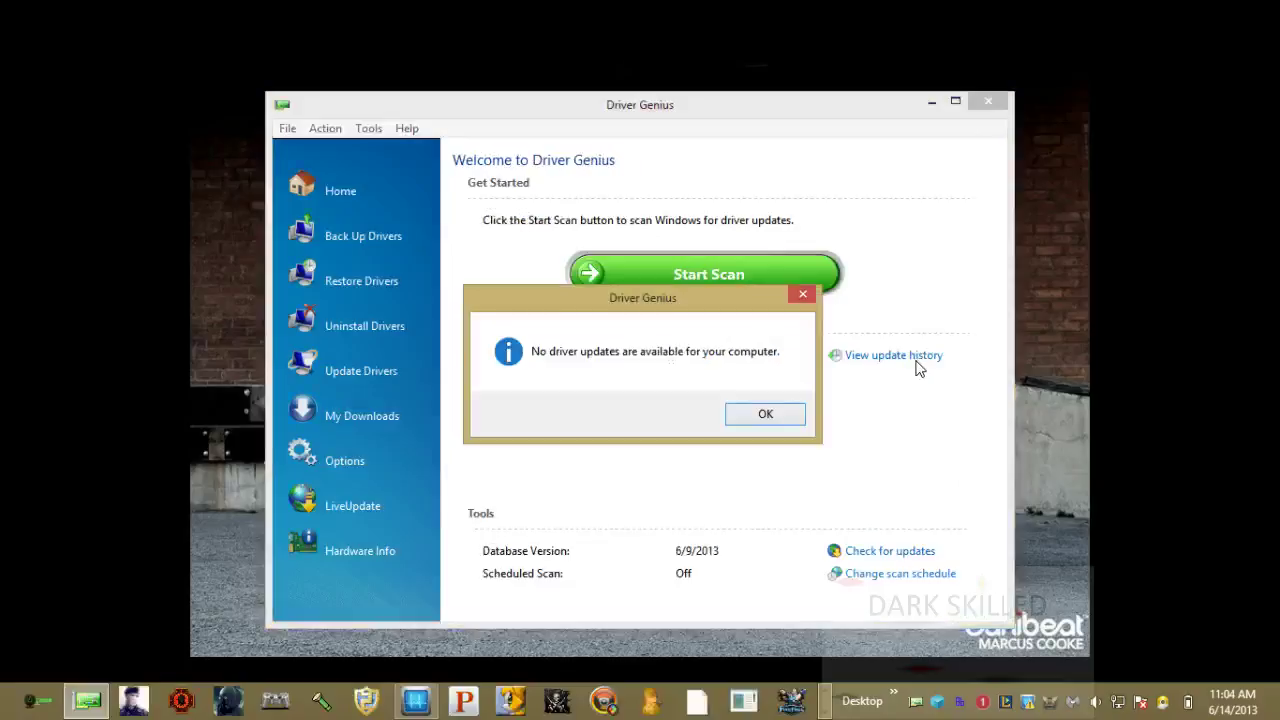
{"action": "left_click", "coordinate": [766, 415]}
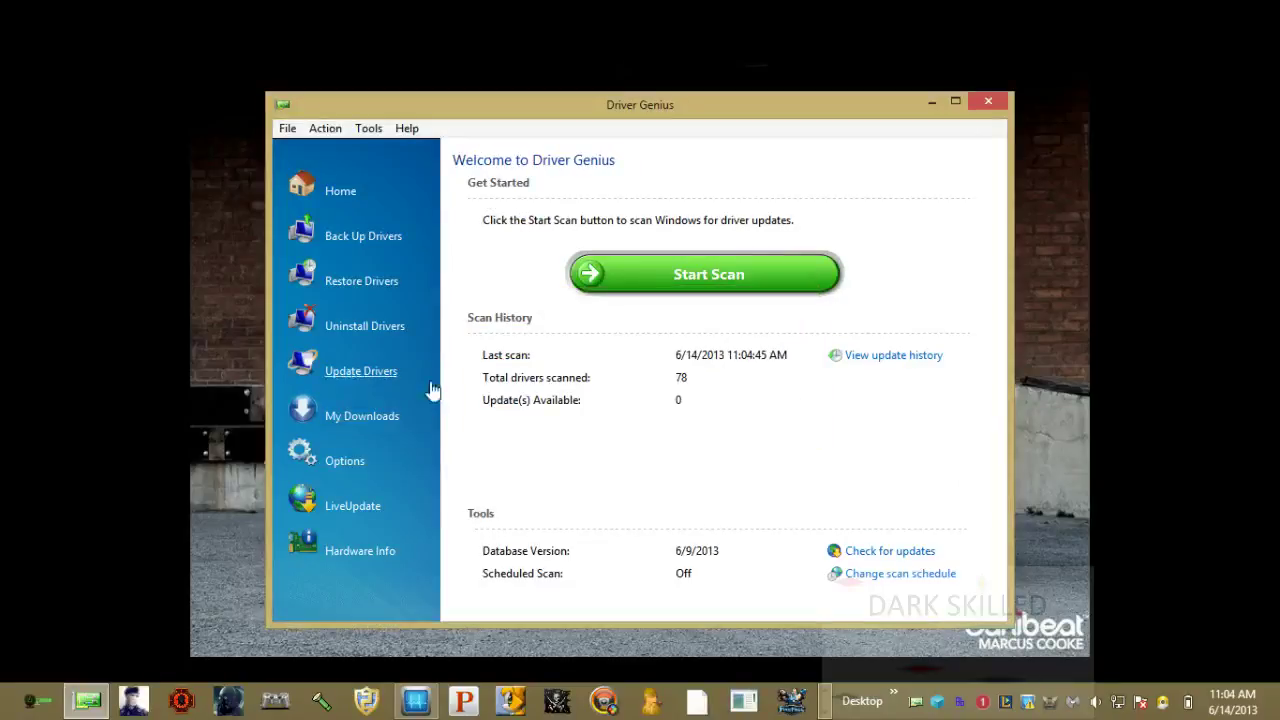
{"action": "left_click", "coordinate": [362, 372]}
{"action": "left_click", "coordinate": [940, 603]}
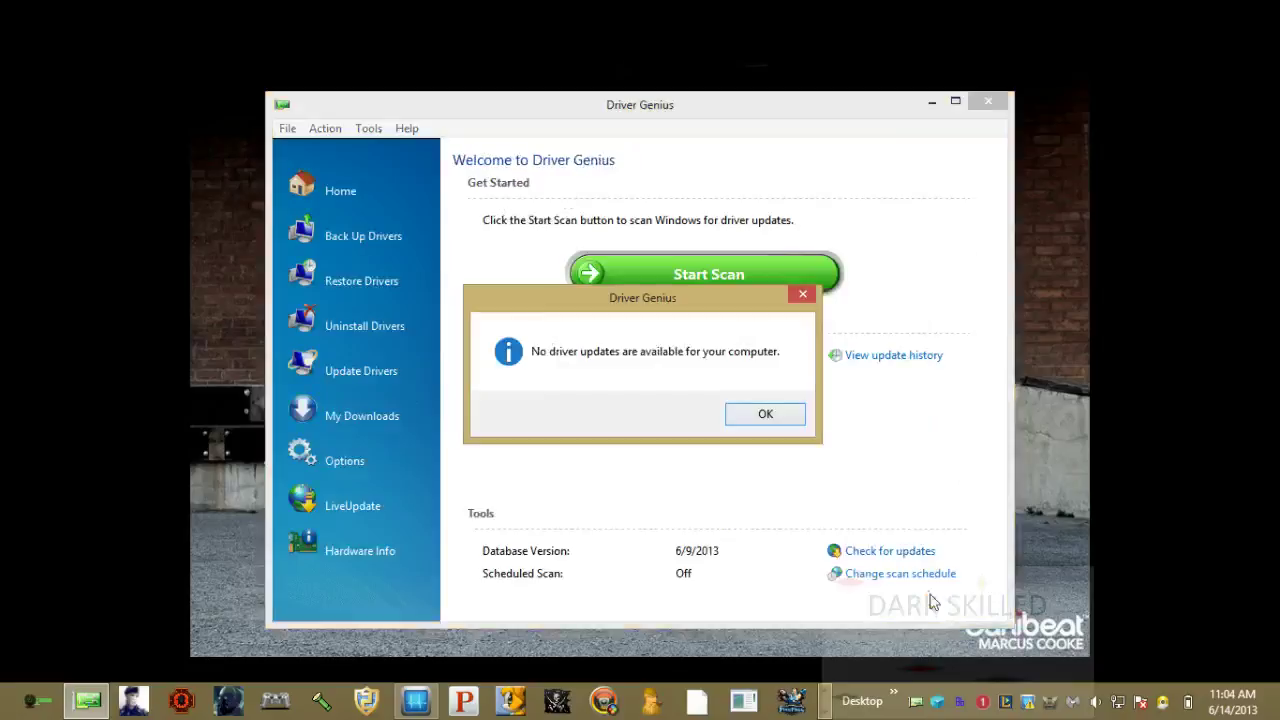
{"action": "left_click", "coordinate": [778, 419]}
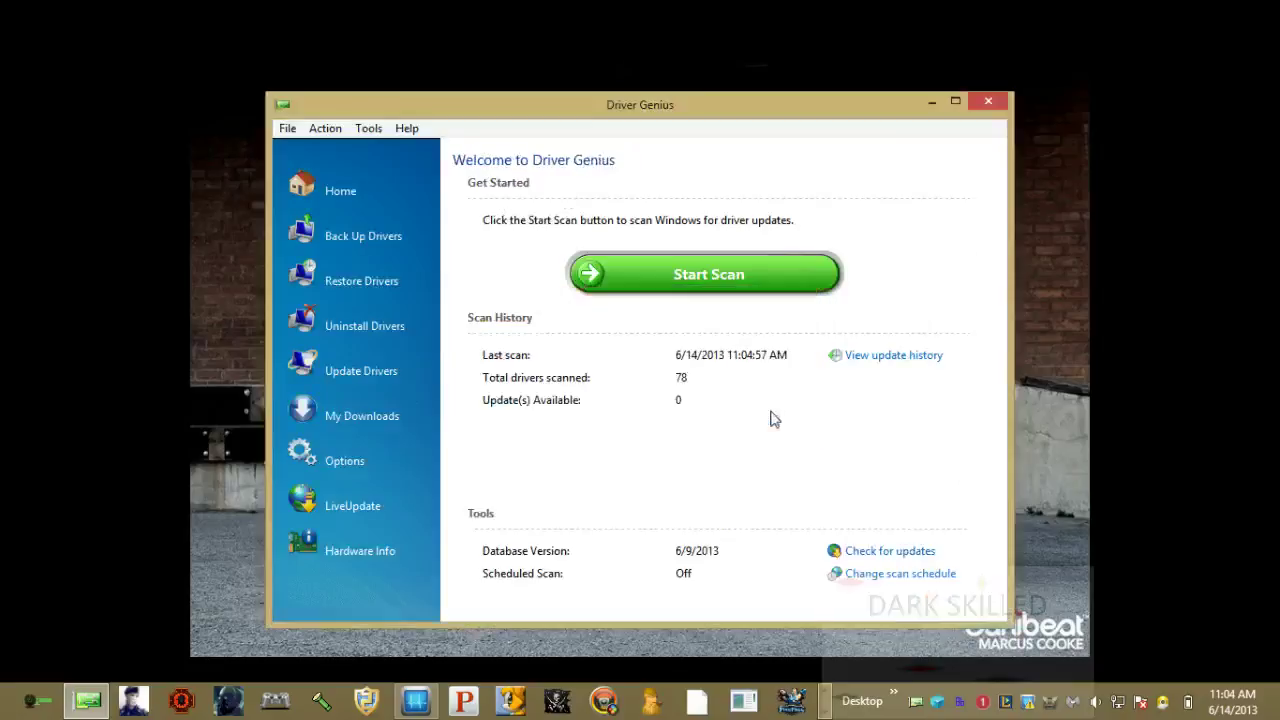
Step: Search for driver updates with Windows 7 (64-bit) as the target operating system and postpone the update with Ask me later
{"action": "left_click", "coordinate": [341, 377]}
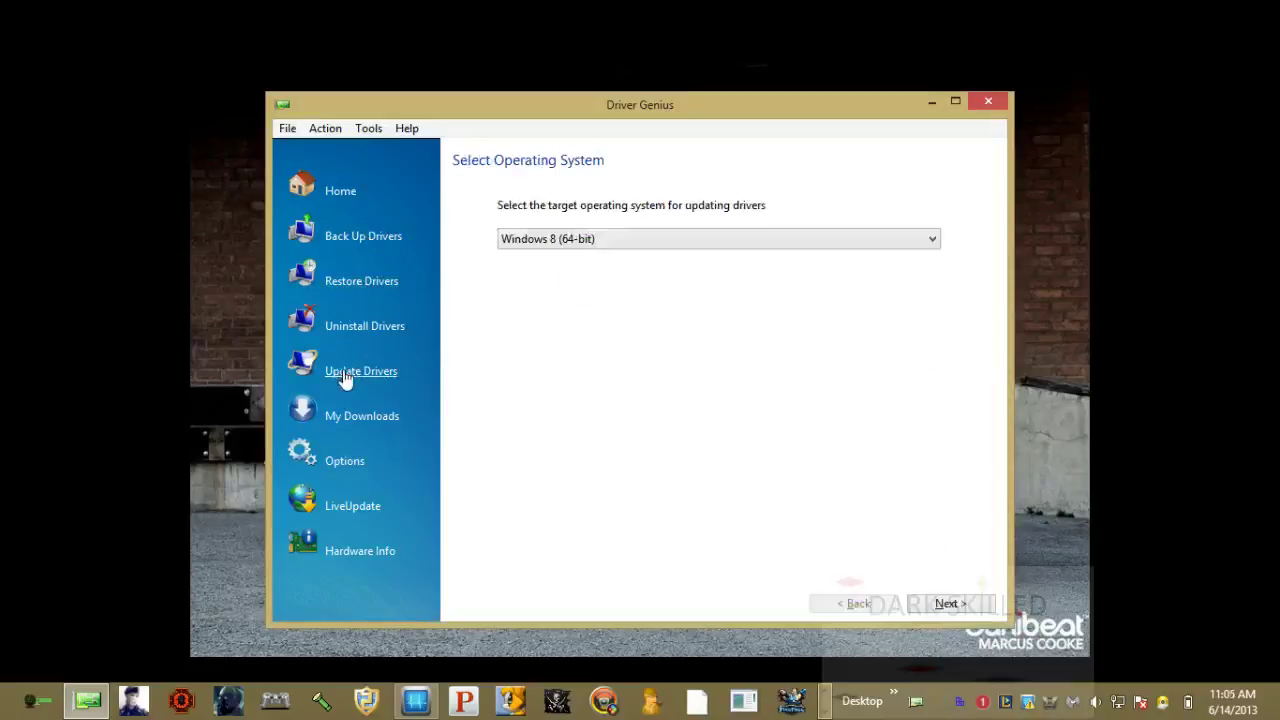
{"action": "left_click", "coordinate": [674, 242]}
{"action": "left_click", "coordinate": [617, 272]}
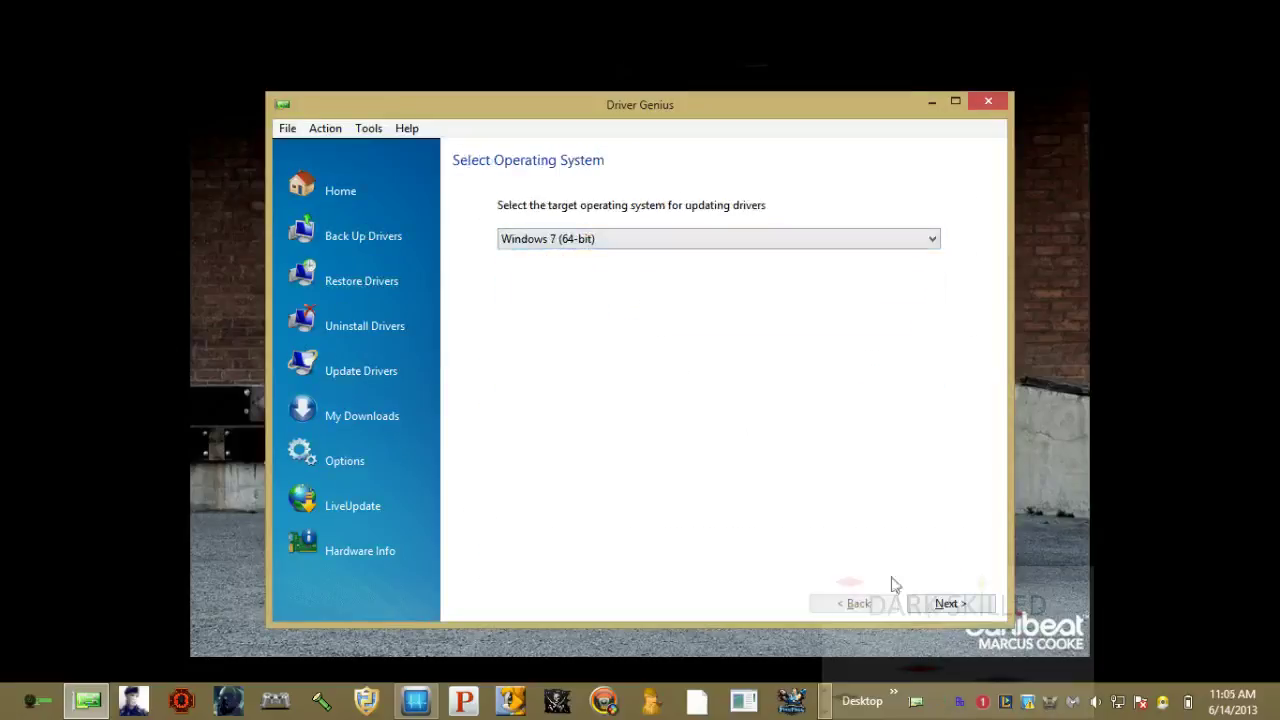
{"action": "left_click", "coordinate": [946, 603]}
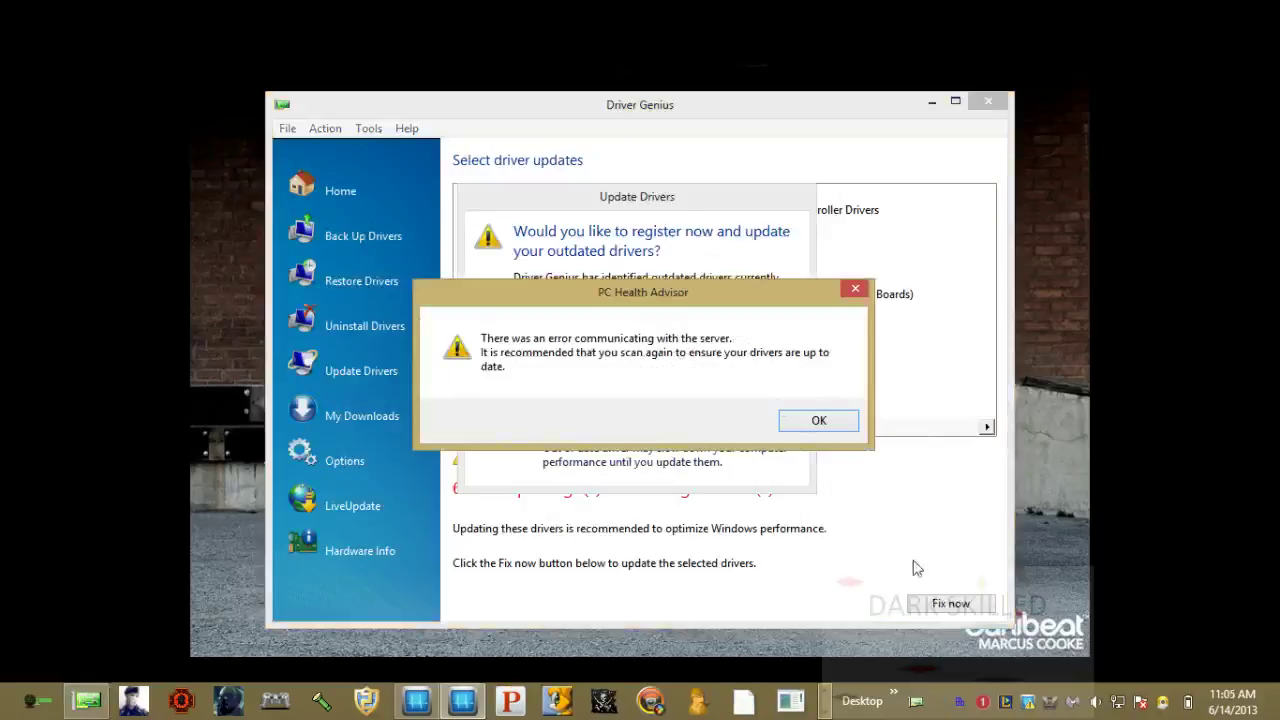
{"action": "left_click", "coordinate": [808, 426]}
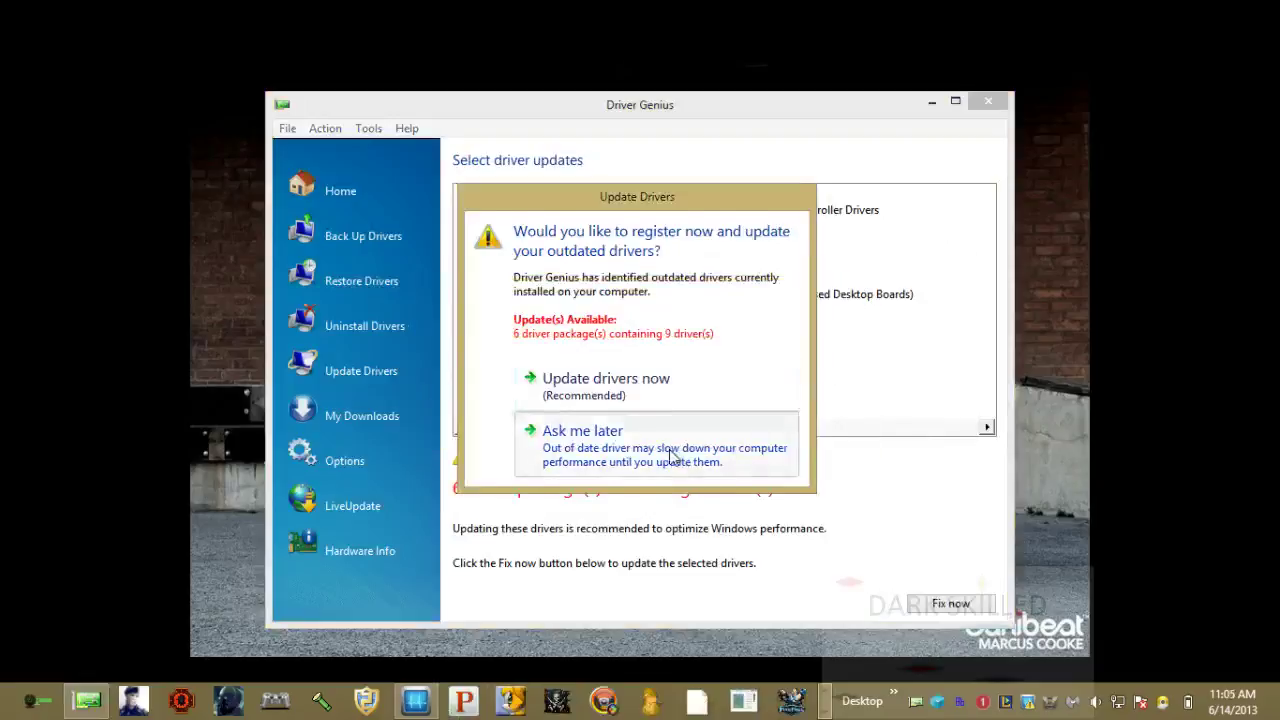
{"action": "left_click", "coordinate": [672, 458]}
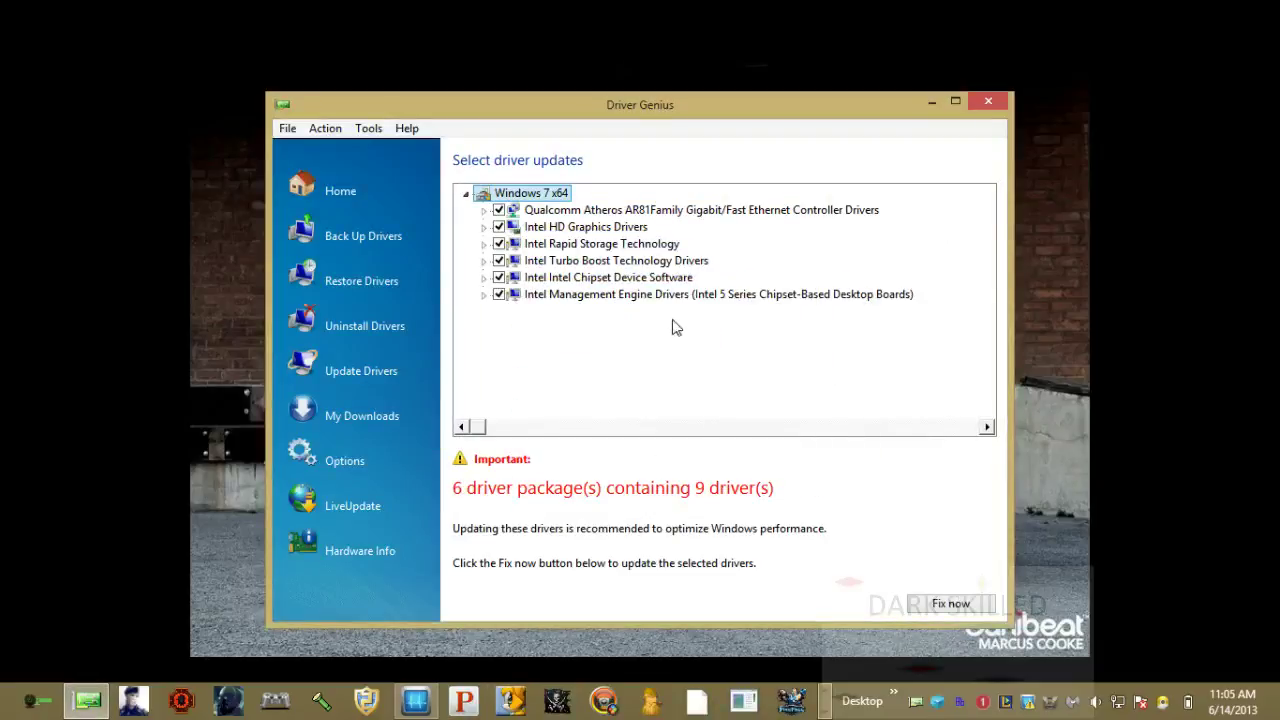
Step: Review the Atheros Ethernet, Intel Chipset and Intel HD Graphics driver details, and start updating all listed drivers
{"action": "left_click", "coordinate": [683, 212]}
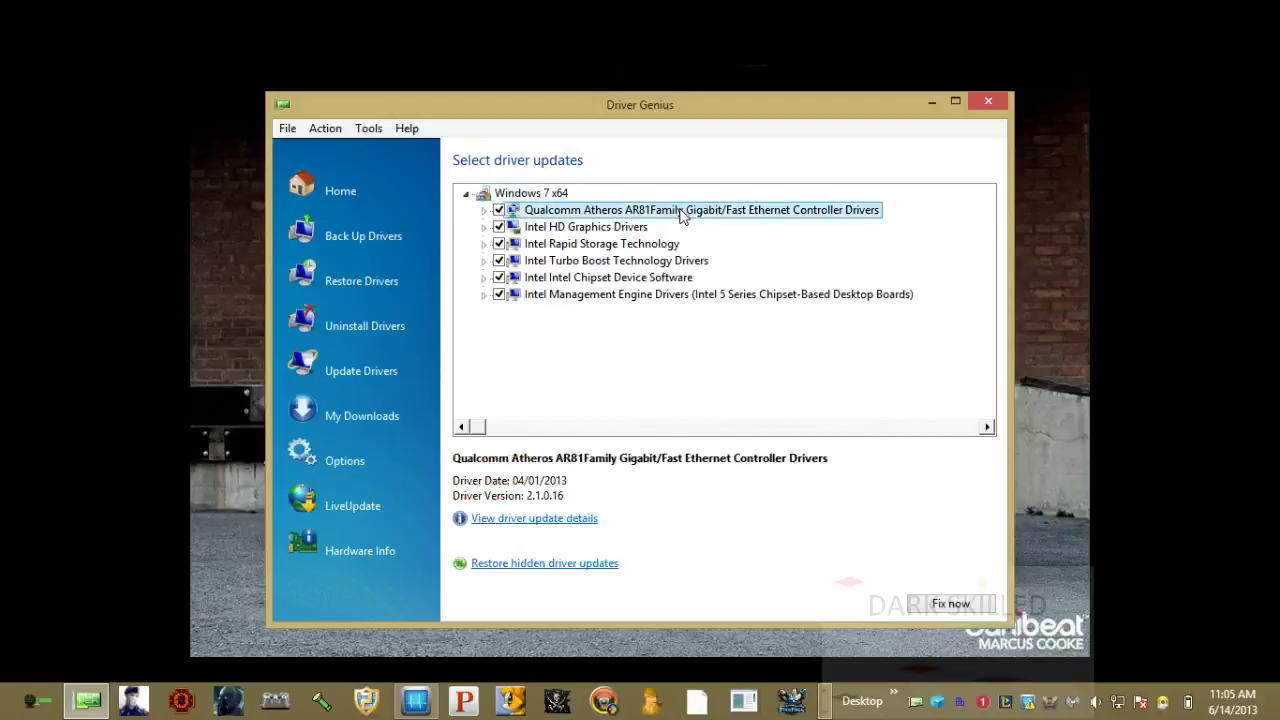
{"action": "left_click", "coordinate": [622, 282]}
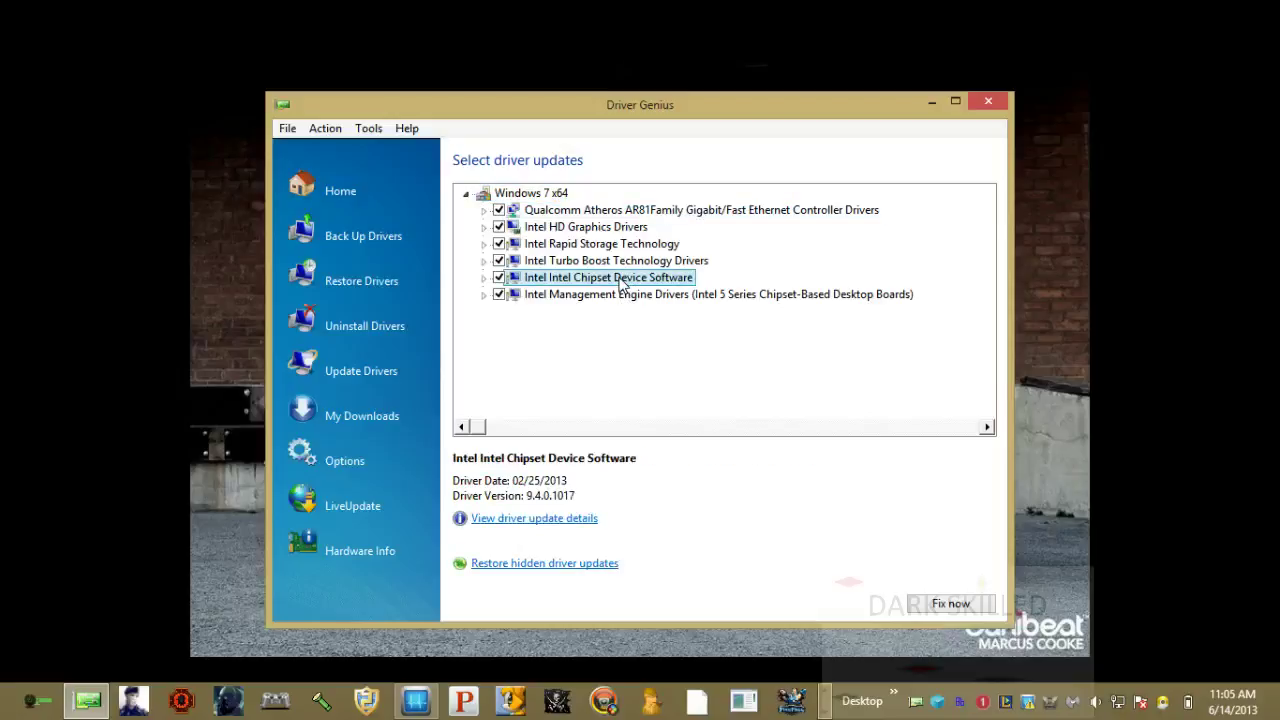
{"action": "left_click", "coordinate": [604, 228]}
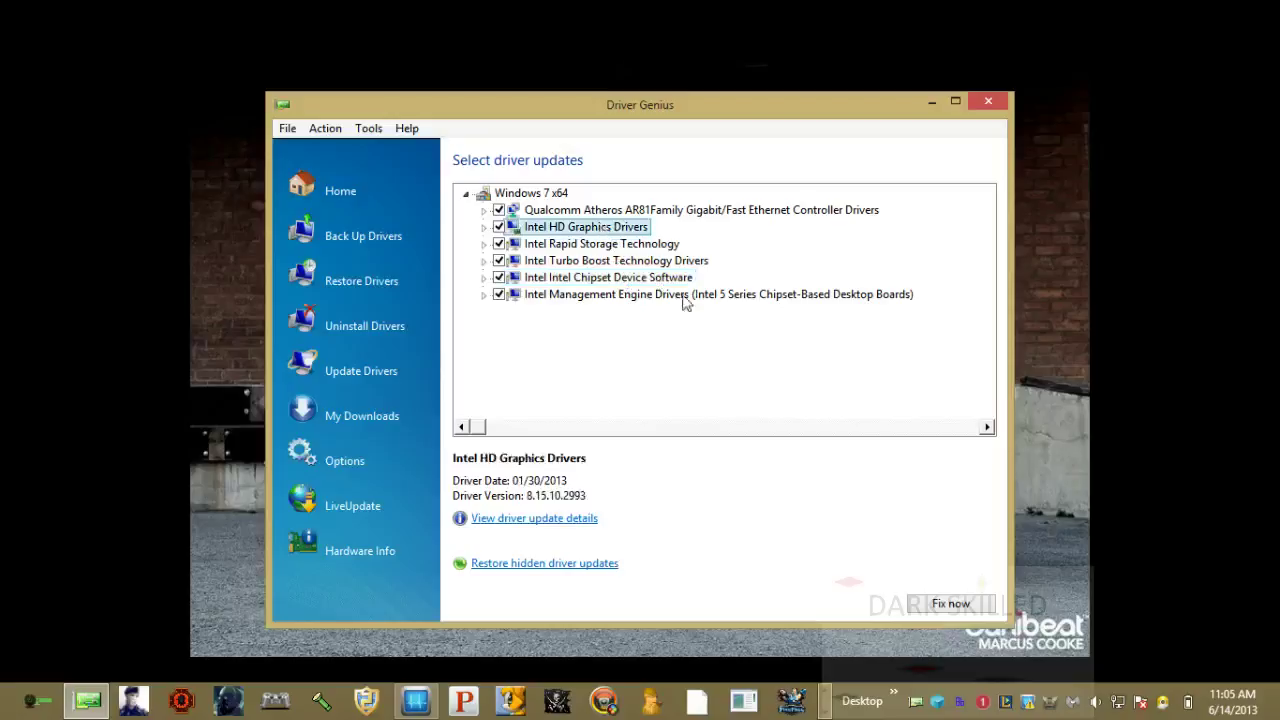
{"action": "left_click", "coordinate": [930, 603]}
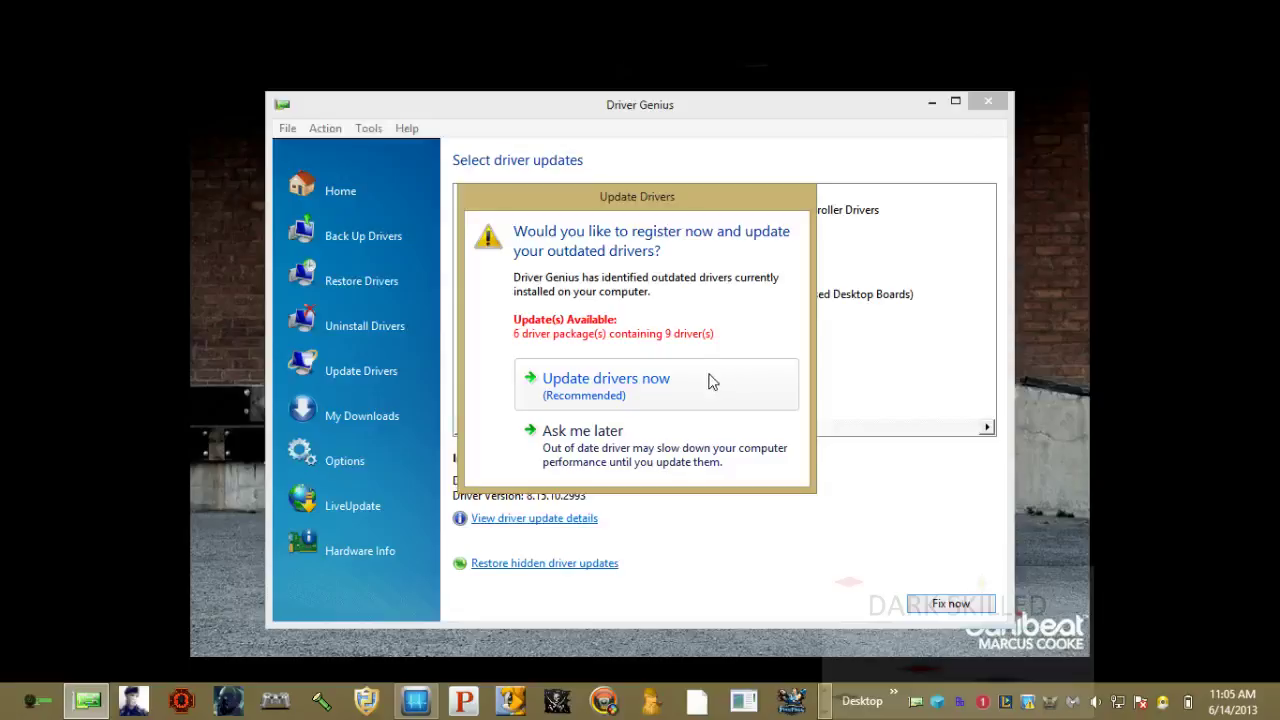
{"action": "left_click", "coordinate": [710, 381]}
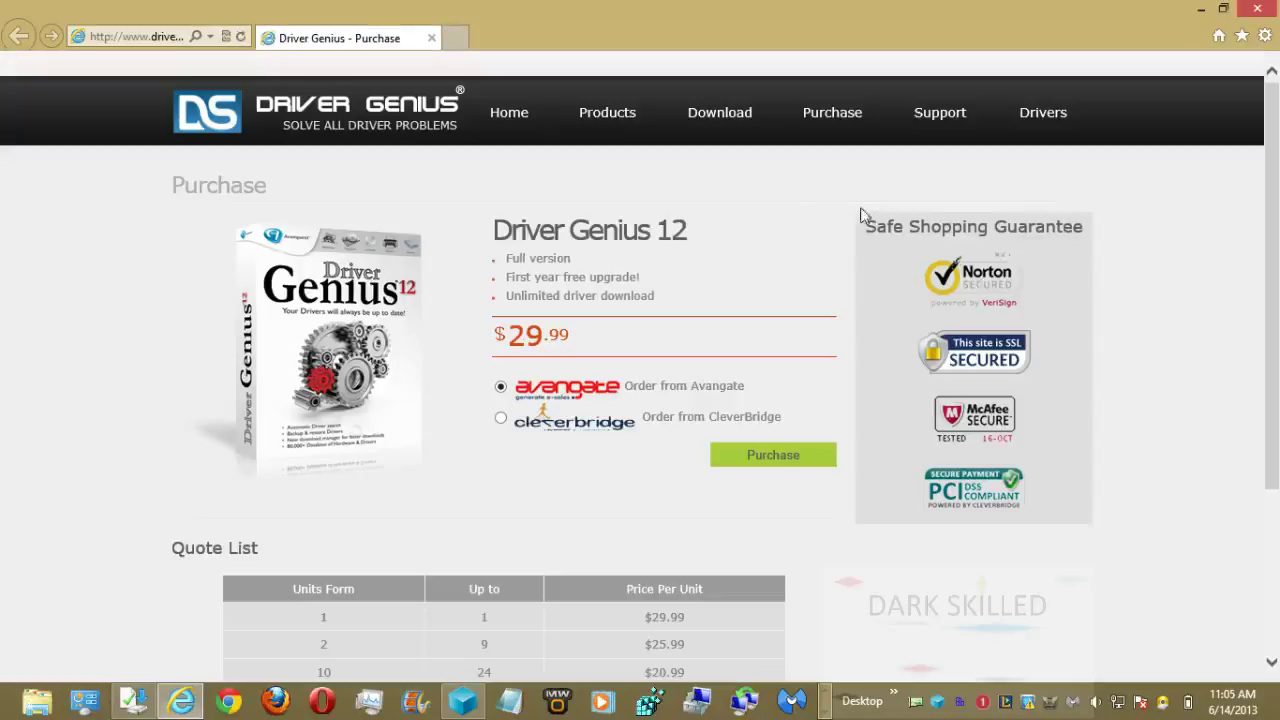
Step: Reopen the browser's last session and close the Driver Genius purchase page and the blank tab
{"action": "left_click", "coordinate": [456, 37]}
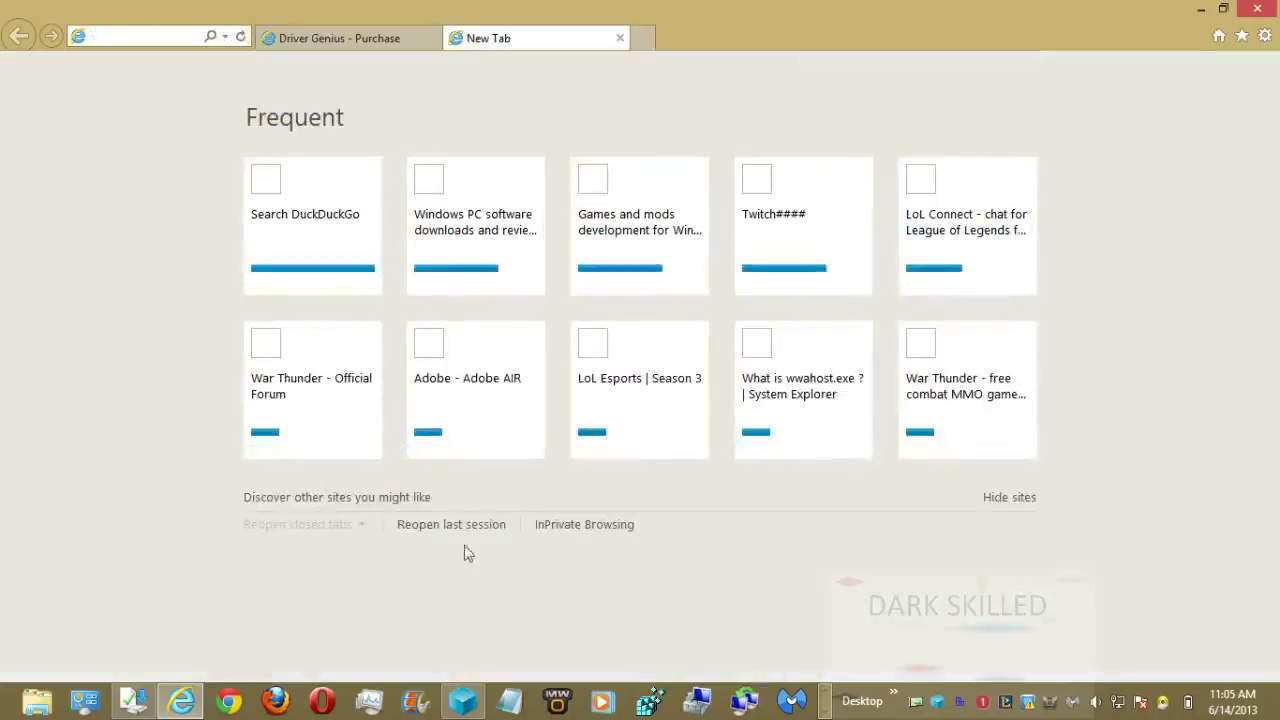
{"action": "left_click", "coordinate": [425, 525]}
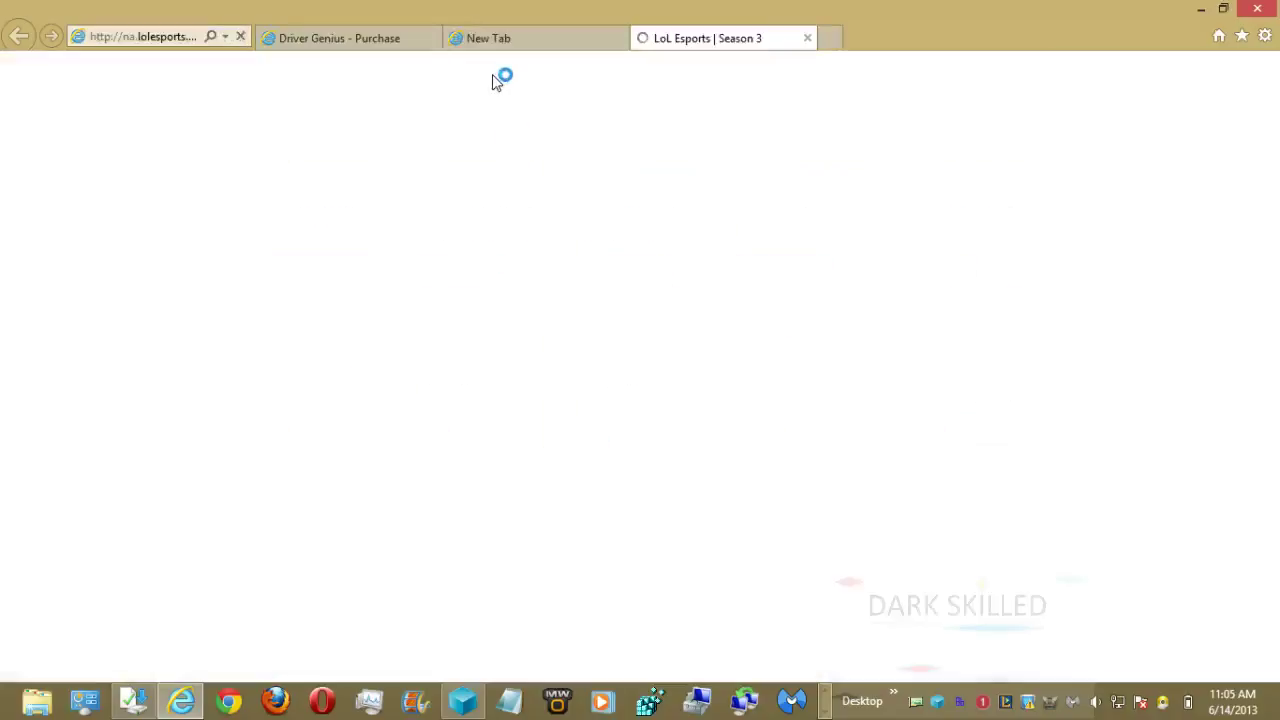
{"action": "left_click", "coordinate": [368, 40]}
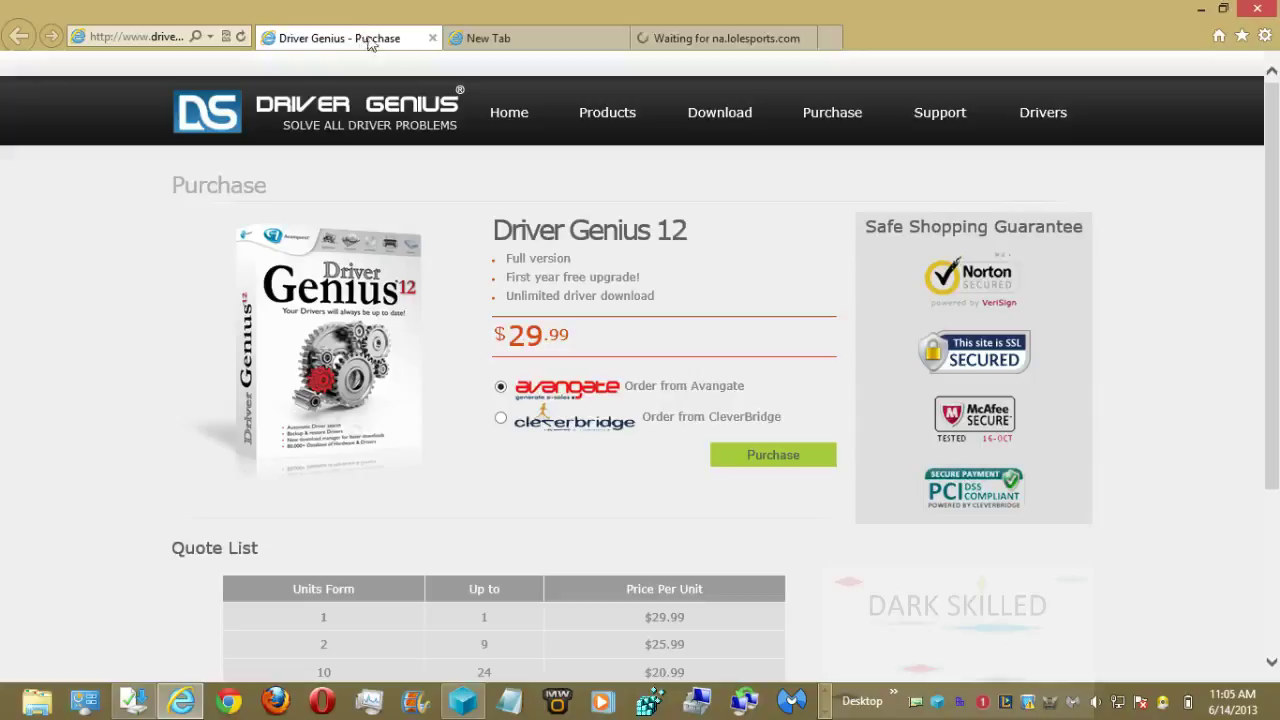
{"action": "left_click", "coordinate": [431, 39]}
{"action": "left_click", "coordinate": [431, 39]}
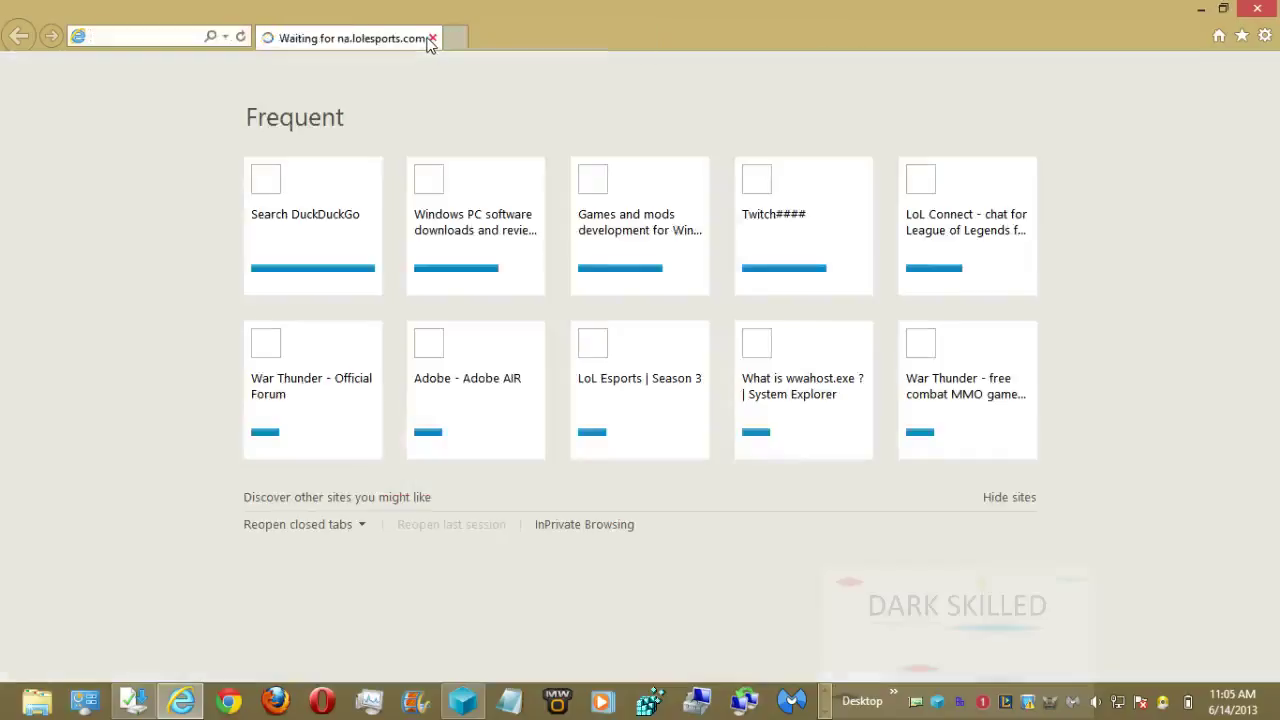
Step: Check the recently closed tabs on a new tab page and expand Thursday's browsing history for warthunder.com
{"action": "left_click", "coordinate": [452, 40]}
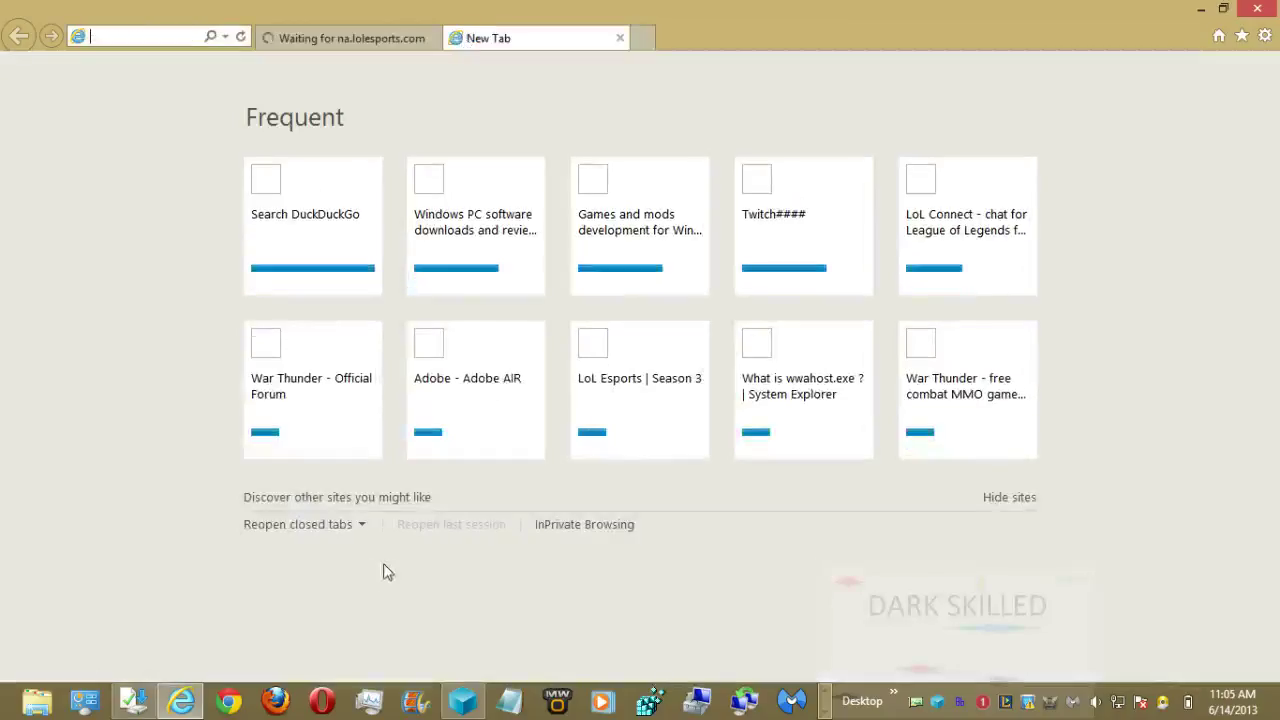
{"action": "left_click", "coordinate": [358, 526]}
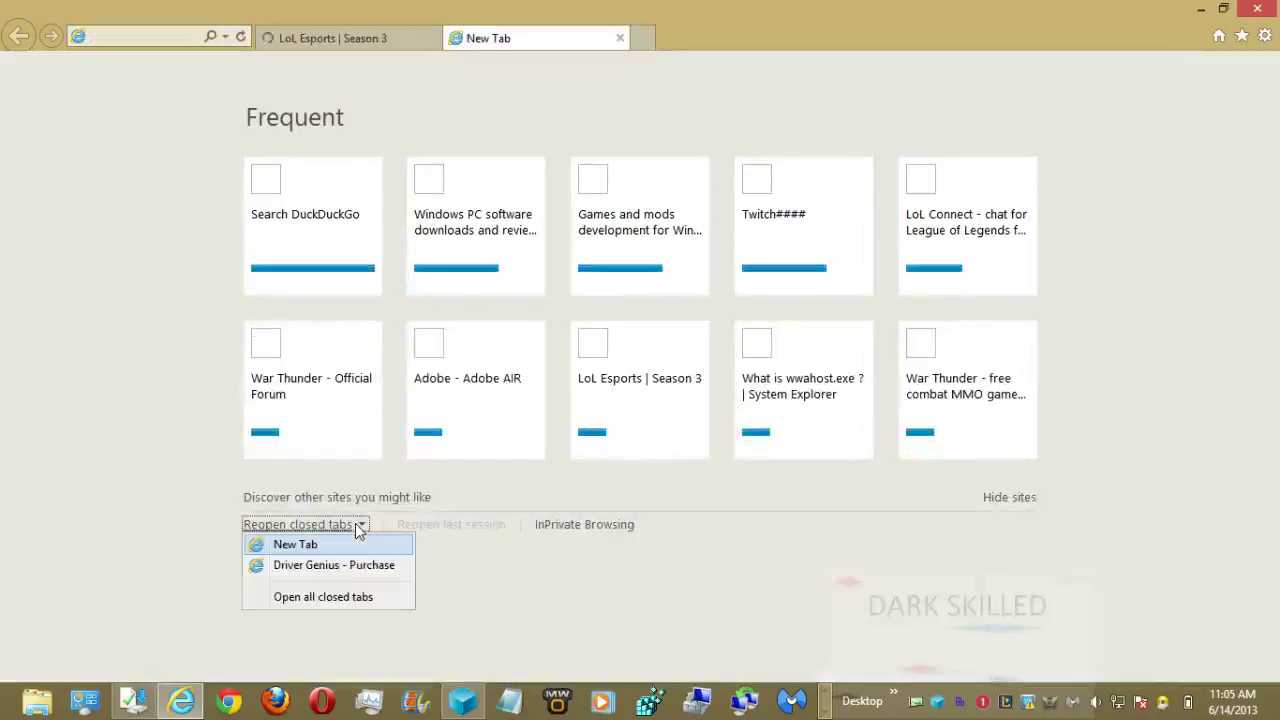
{"action": "left_click", "coordinate": [586, 625]}
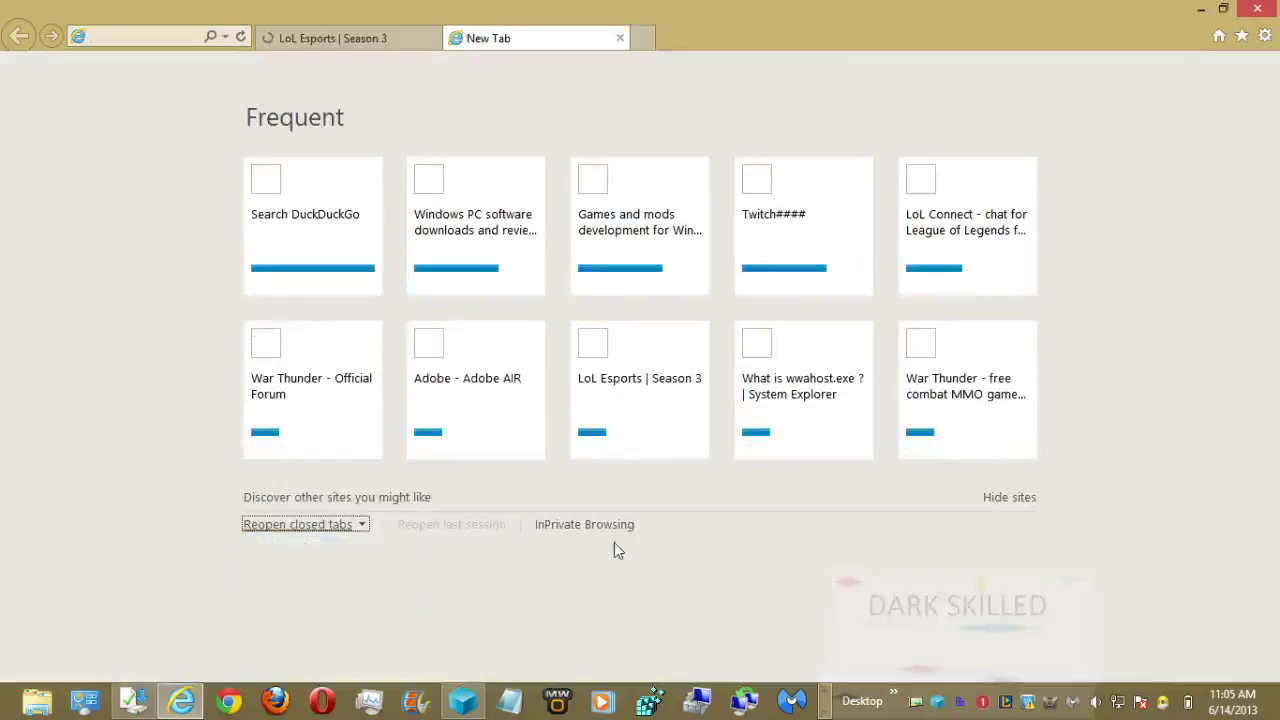
{"action": "left_click", "coordinate": [1264, 36]}
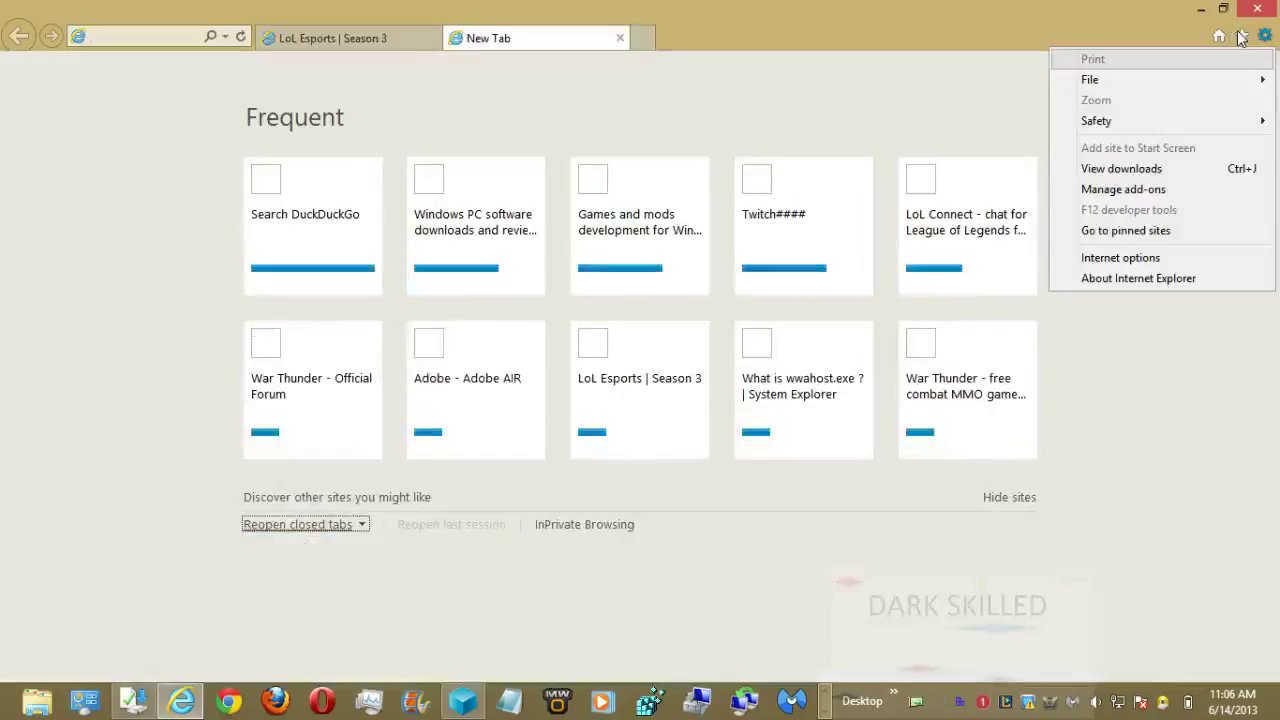
{"action": "left_click", "coordinate": [1242, 37]}
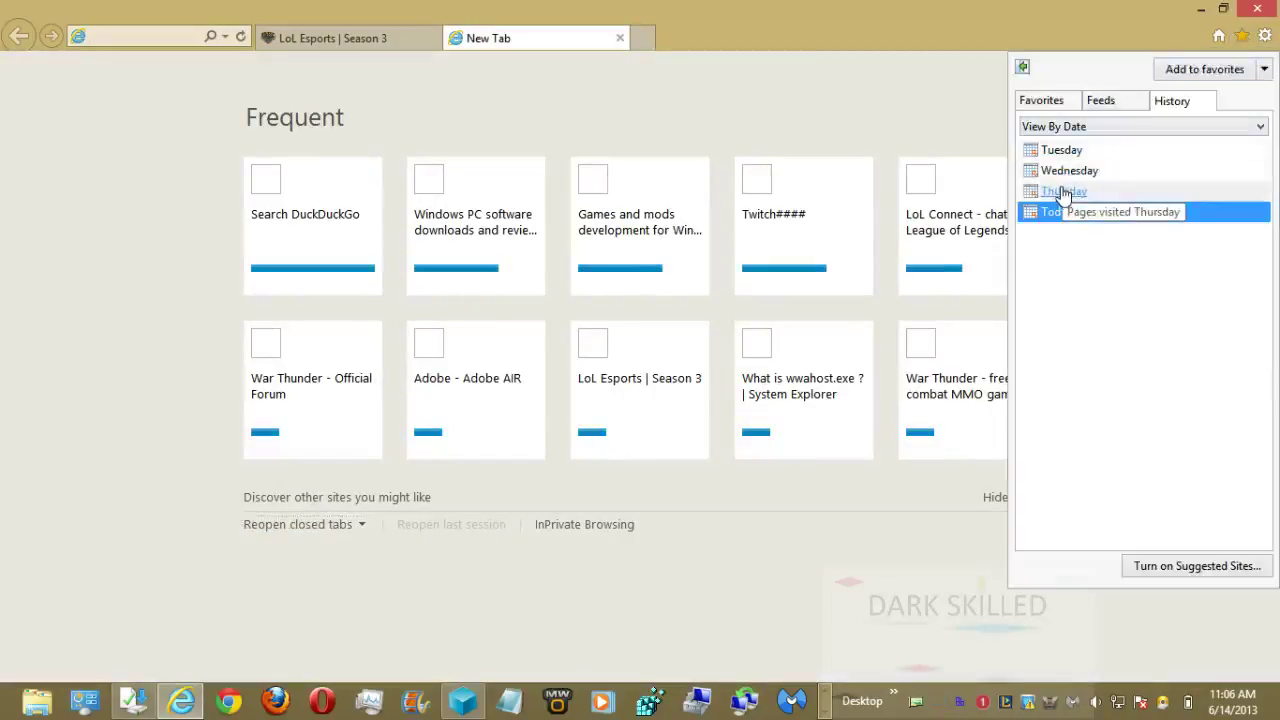
{"action": "left_click", "coordinate": [1062, 193]}
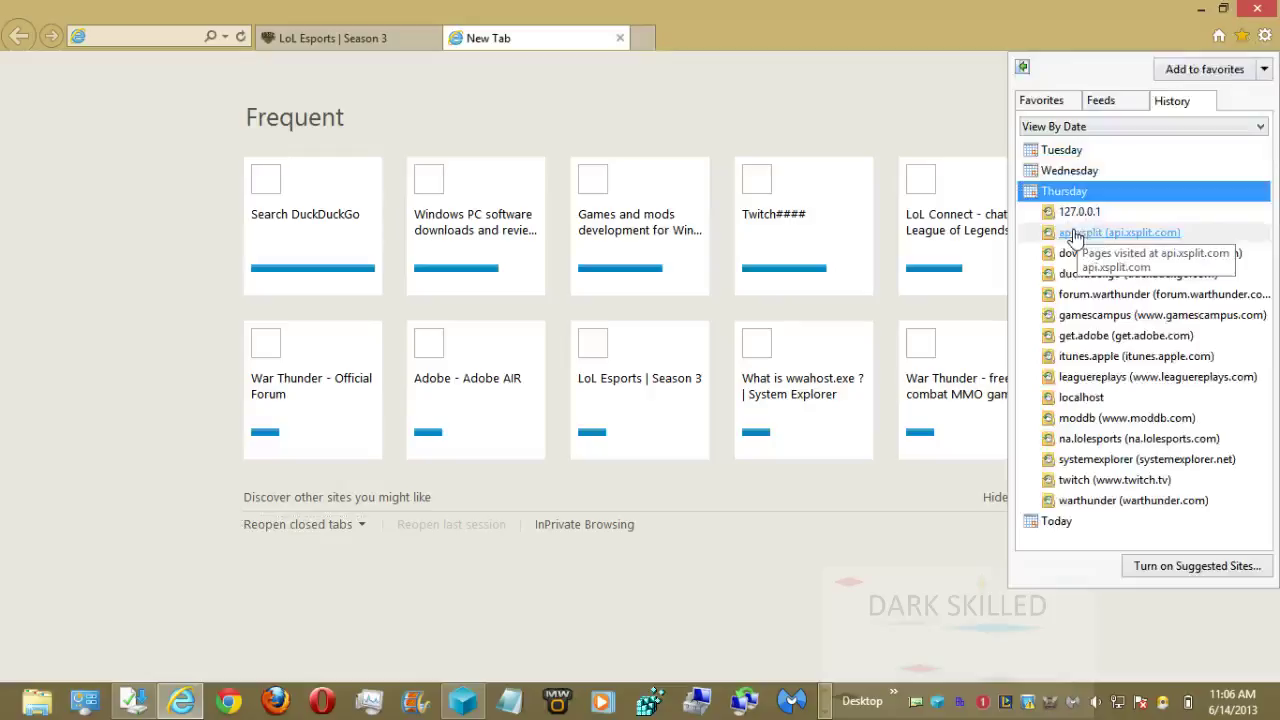
{"action": "left_click", "coordinate": [1080, 503]}
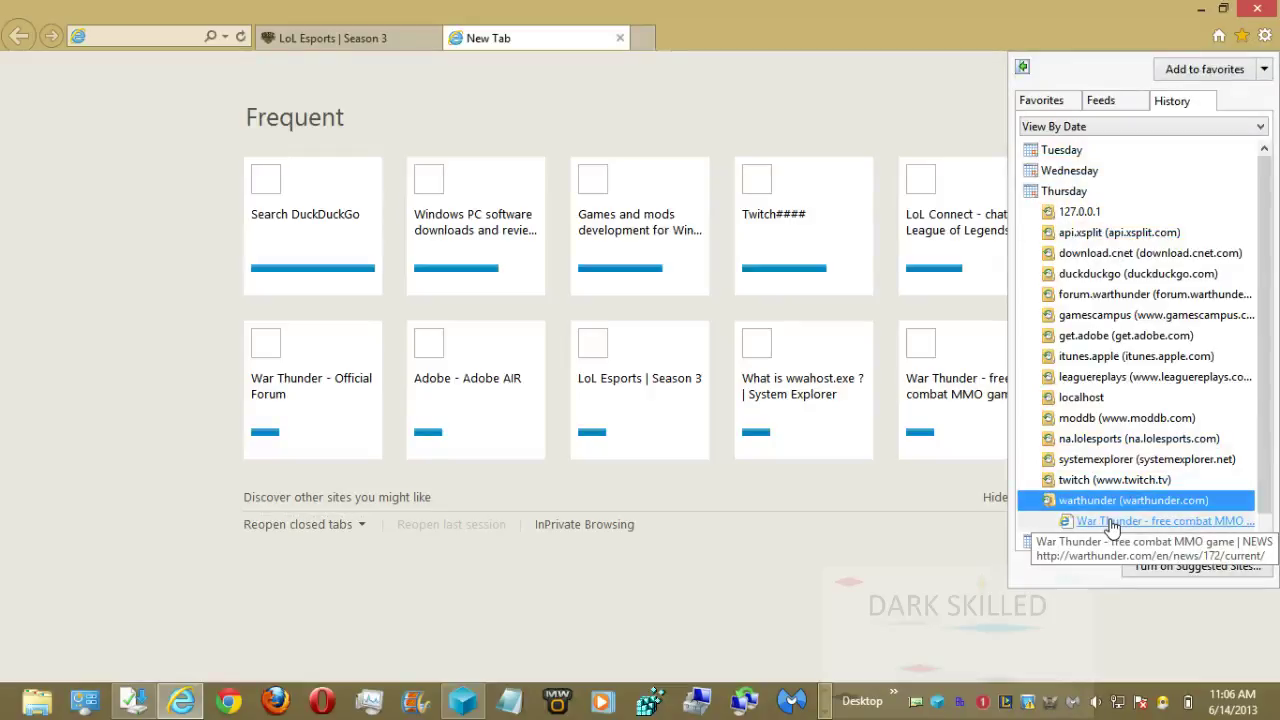
Step: Open the War Thunder news page from Thursday's history and expand the twitch and moddb entries
{"action": "left_click", "coordinate": [1112, 523]}
{"action": "left_click", "coordinate": [1244, 37]}
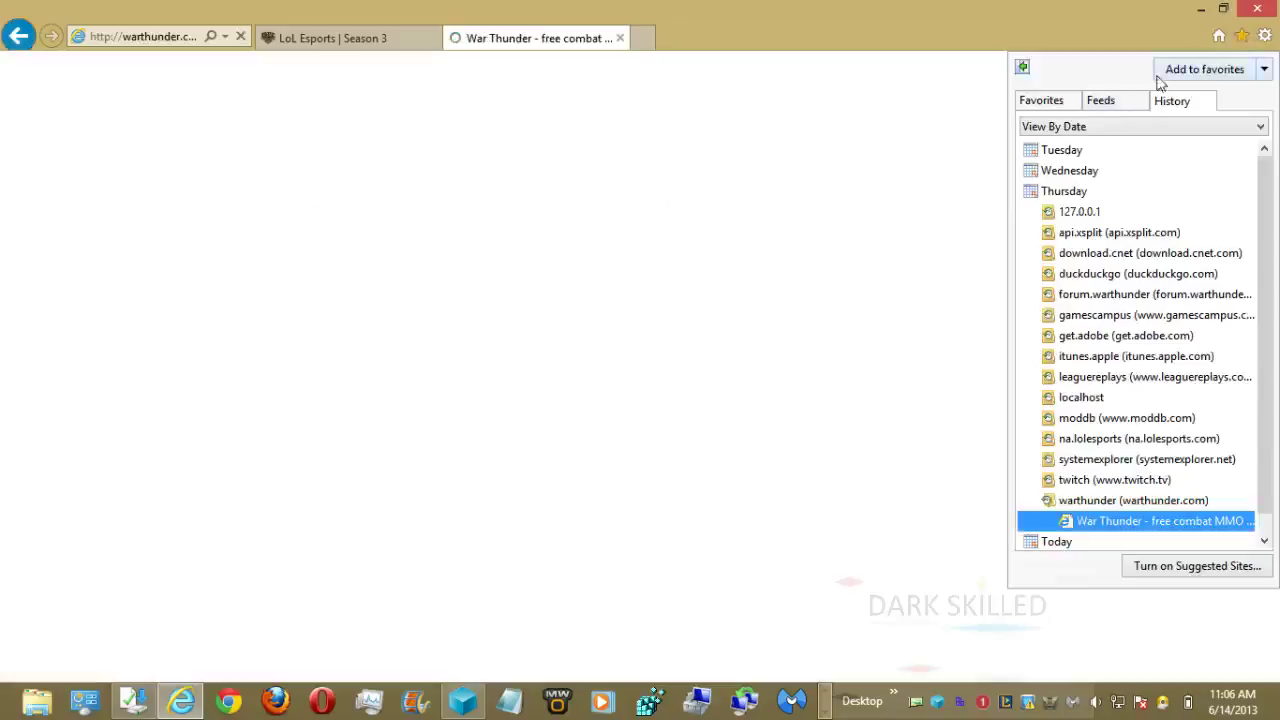
{"action": "left_click", "coordinate": [1122, 484]}
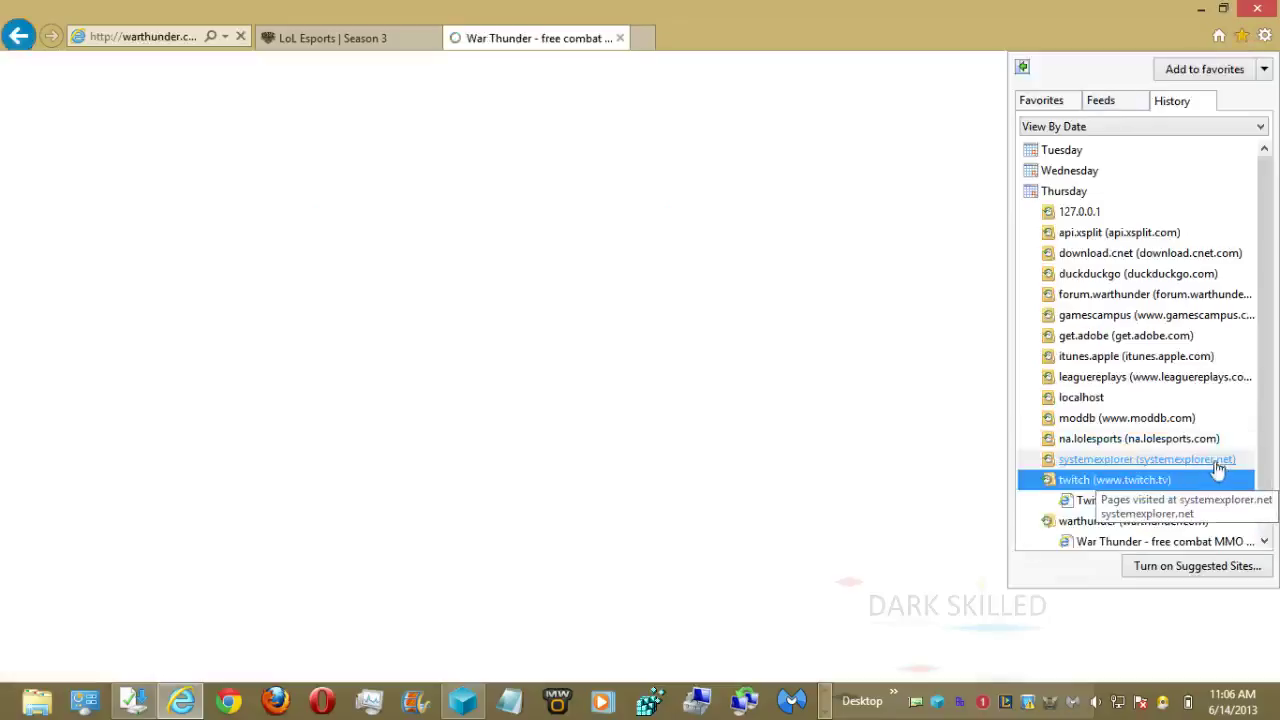
{"action": "left_click", "coordinate": [1115, 425]}
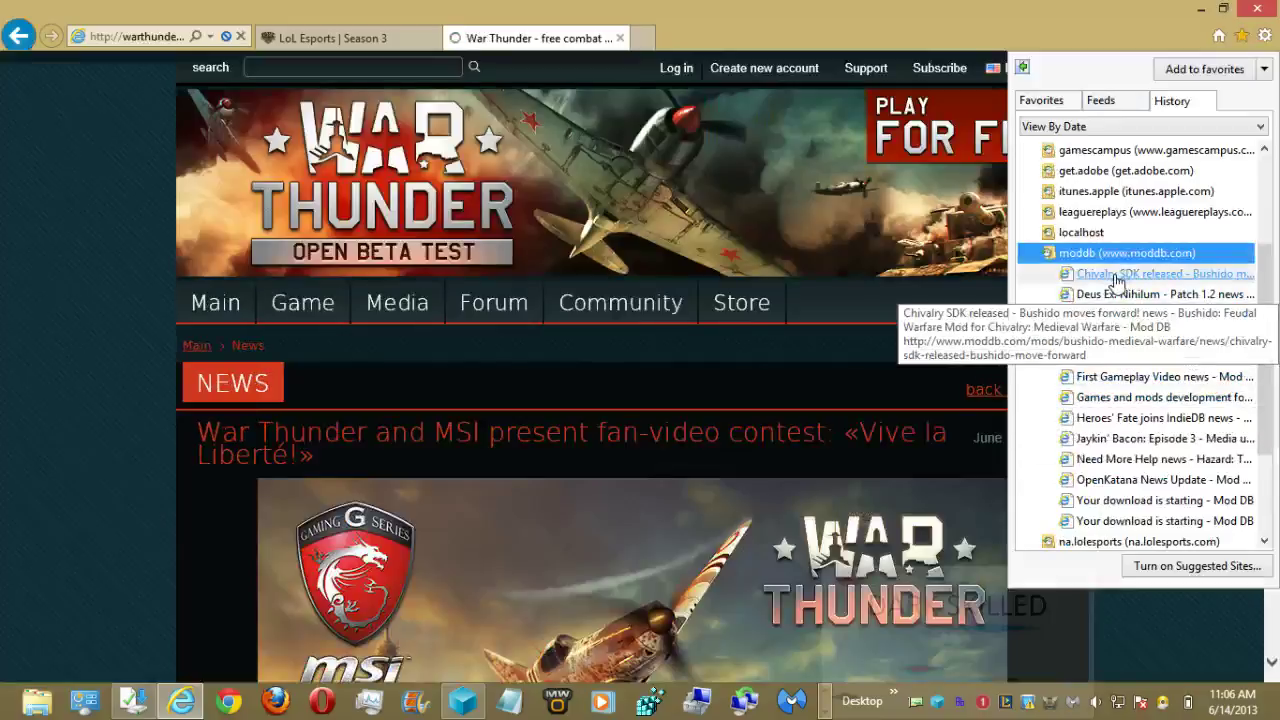
Step: Open the Chivalry SDK released, Deus Ex: Nihilum Patch 1.2 and Deus Ex: Nihilum download history pages in new tabs
{"action": "right_click", "coordinate": [1115, 280]}
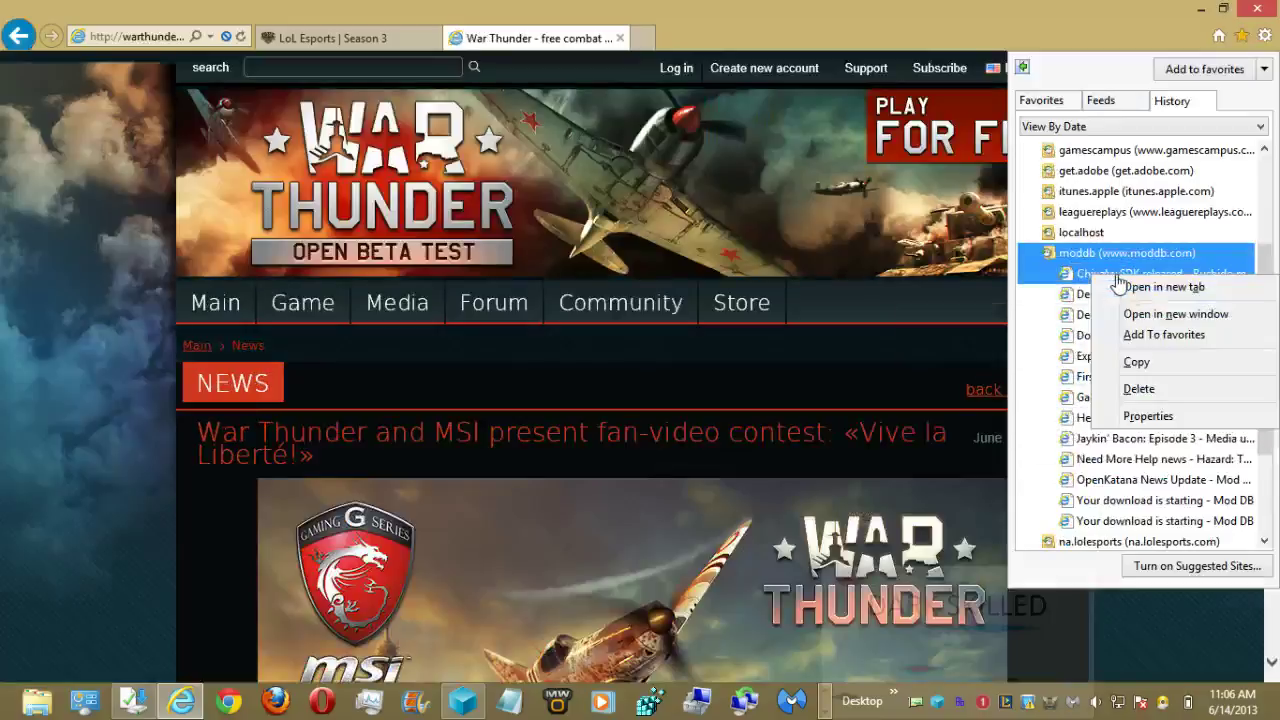
{"action": "left_click", "coordinate": [1135, 287]}
{"action": "right_click", "coordinate": [1112, 296]}
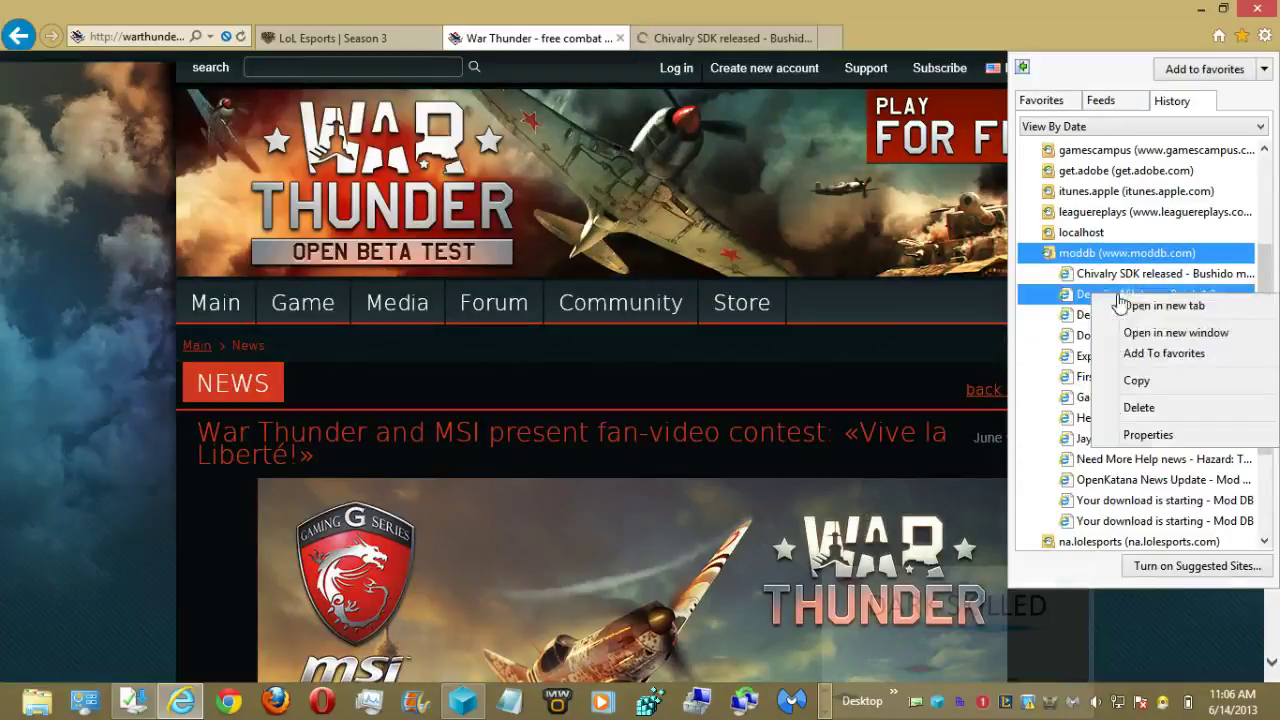
{"action": "left_click", "coordinate": [1135, 303]}
{"action": "right_click", "coordinate": [1100, 314]}
{"action": "left_click", "coordinate": [1137, 323]}
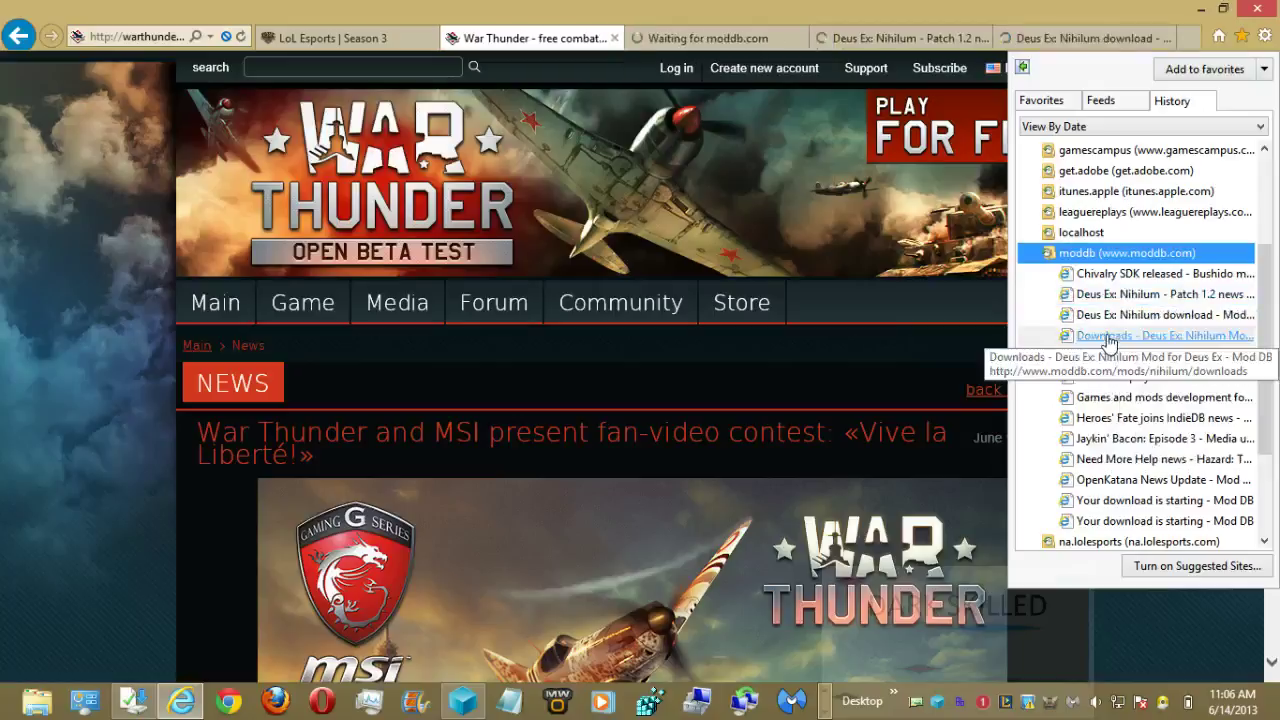
Step: Open the Nihilum Downloads, Expanding Fronts, First Gameplay Video and Games and mods development history pages in new tabs
{"action": "right_click", "coordinate": [1110, 336]}
{"action": "left_click", "coordinate": [1135, 346]}
{"action": "right_click", "coordinate": [1122, 357]}
{"action": "left_click", "coordinate": [1130, 368]}
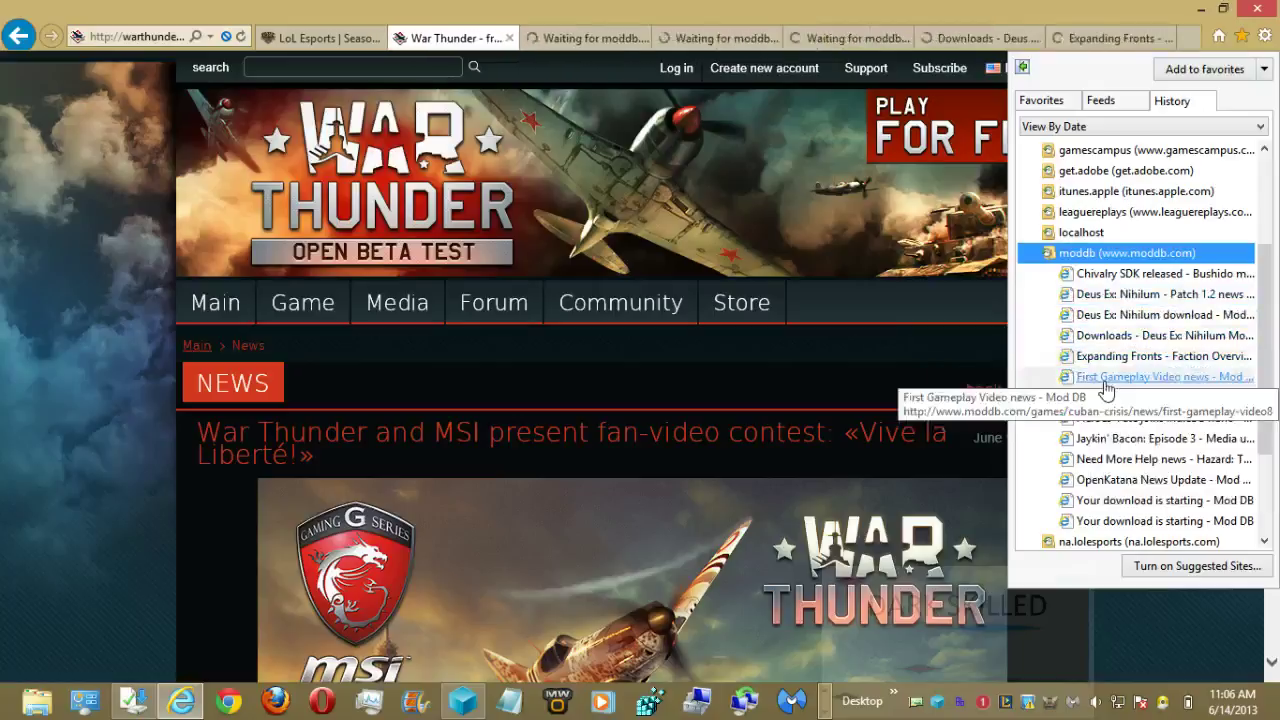
{"action": "right_click", "coordinate": [1105, 378]}
{"action": "left_click", "coordinate": [1135, 389]}
{"action": "right_click", "coordinate": [1108, 400]}
{"action": "left_click", "coordinate": [1140, 410]}
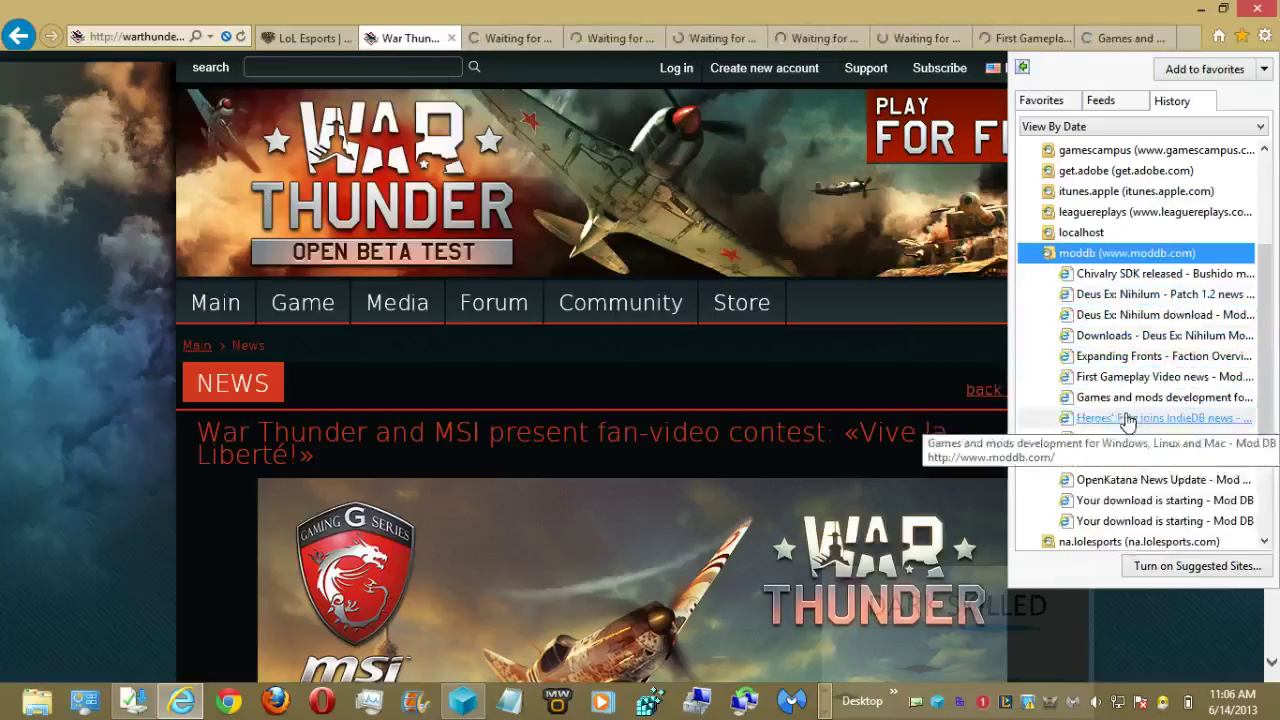
Step: Open the Heroes' Fate, Jaykin' Bacon: Episode 3 and Need More Help history pages in new tabs
{"action": "right_click", "coordinate": [1110, 418]}
{"action": "left_click", "coordinate": [1135, 429]}
{"action": "right_click", "coordinate": [1120, 447]}
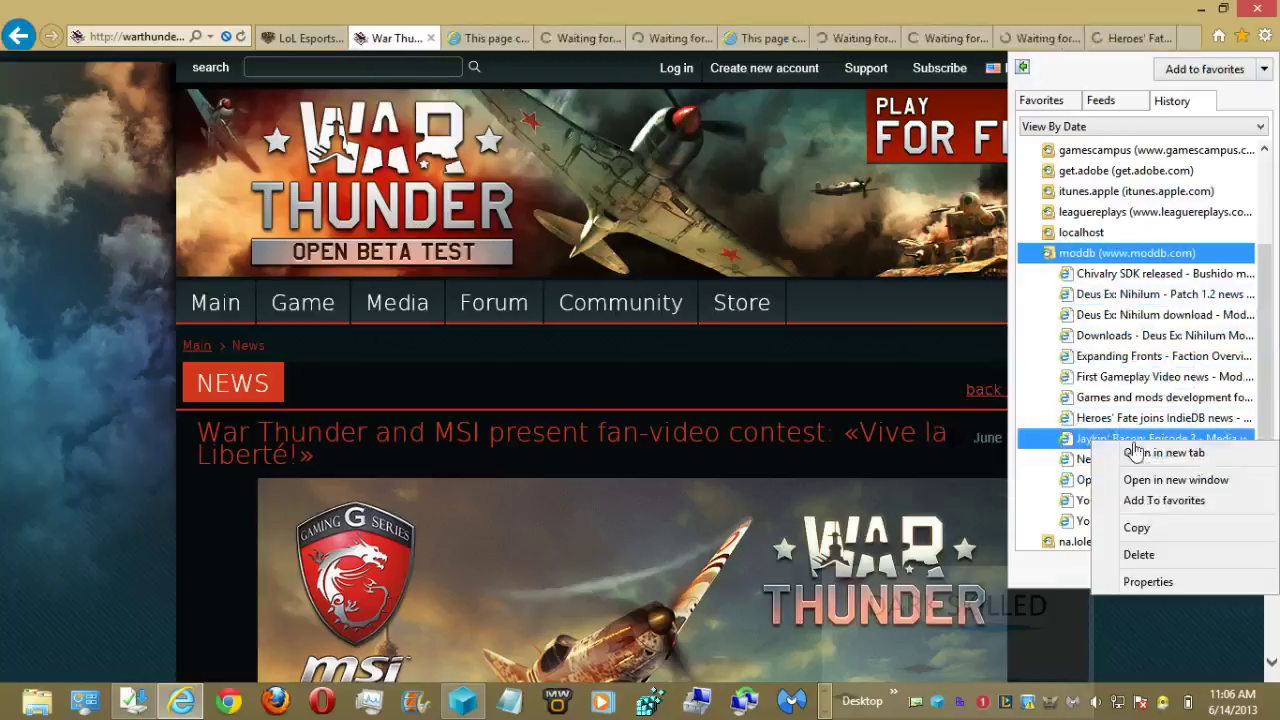
{"action": "left_click", "coordinate": [1128, 458]}
{"action": "right_click", "coordinate": [1125, 459]}
{"action": "left_click", "coordinate": [1145, 470]}
Step: Open the OpenKatana News Update and both Your download is starting history pages in new tabs
{"action": "right_click", "coordinate": [1140, 479]}
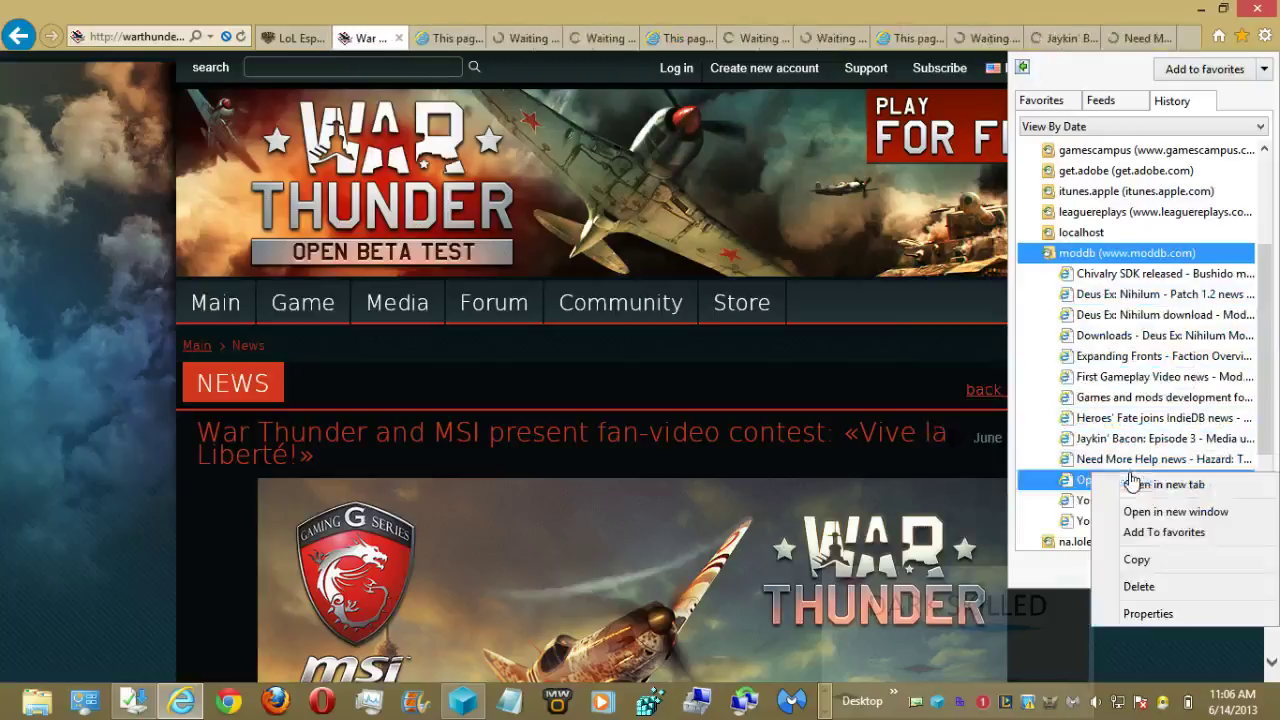
{"action": "left_click", "coordinate": [1145, 489]}
{"action": "right_click", "coordinate": [1140, 500]}
{"action": "left_click", "coordinate": [1160, 515]}
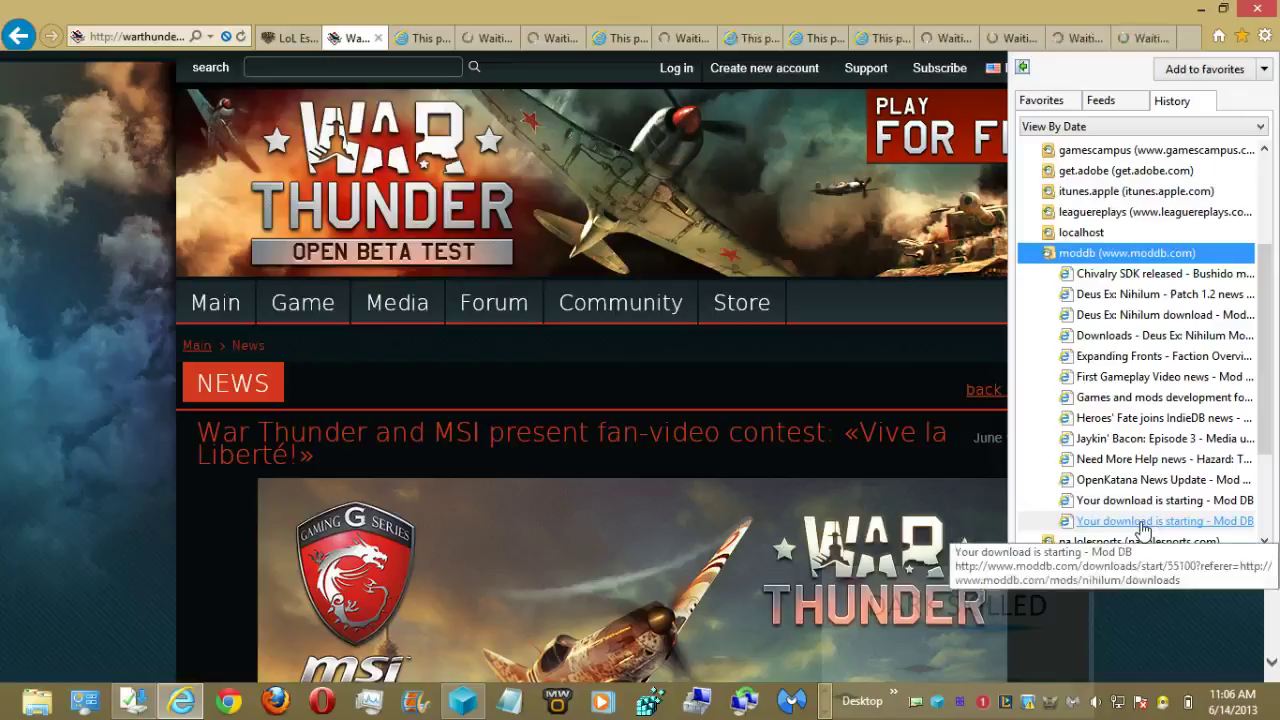
{"action": "right_click", "coordinate": [1143, 528]}
{"action": "left_click", "coordinate": [1150, 532]}
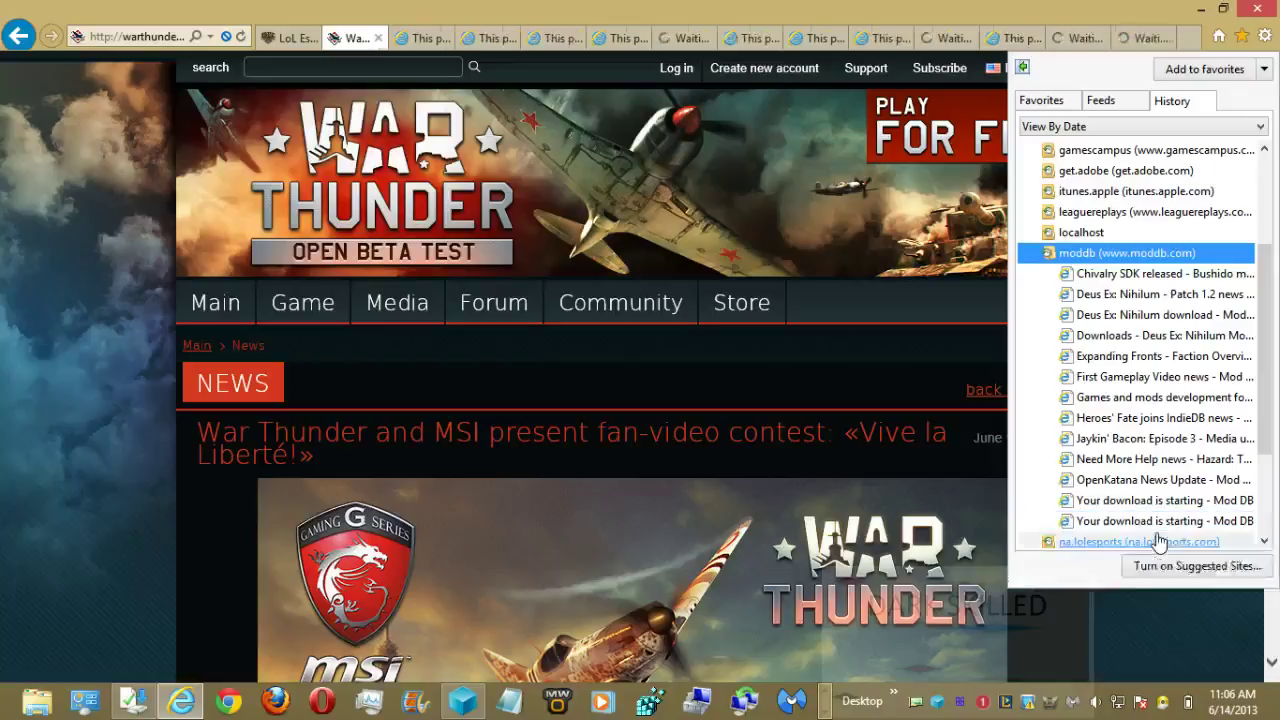
Step: Check Thursday's history entries for localhost, gamescampus and 127.0.0.1
{"action": "left_click", "coordinate": [1081, 234]}
{"action": "scroll", "coordinate": [1081, 237], "scroll_direction": "up", "scroll_amount": 3}
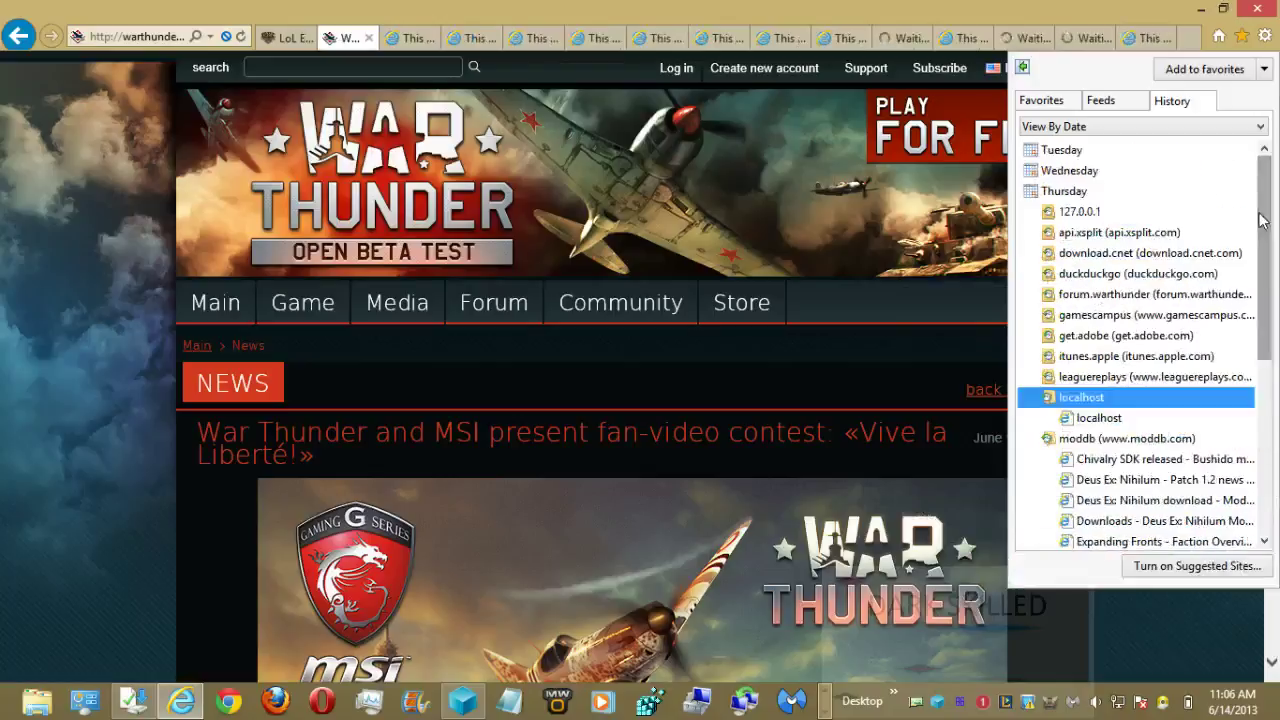
{"action": "left_click", "coordinate": [1100, 318]}
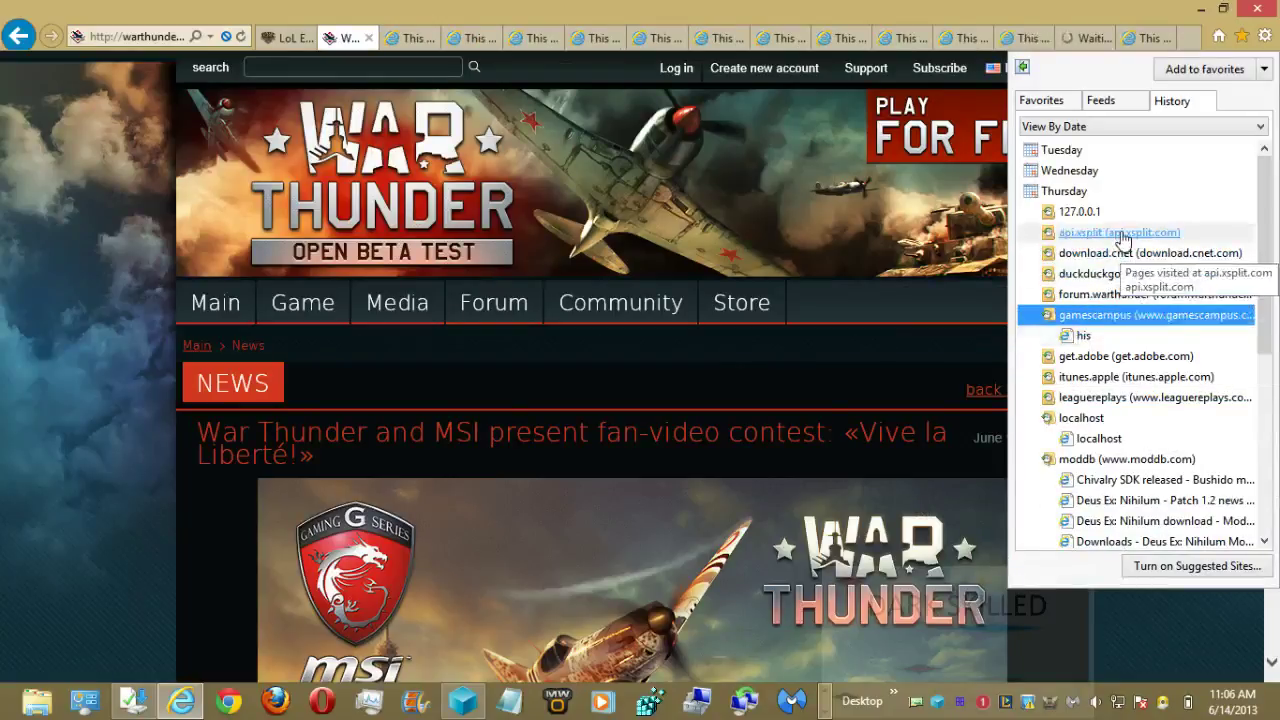
{"action": "left_click", "coordinate": [1094, 212]}
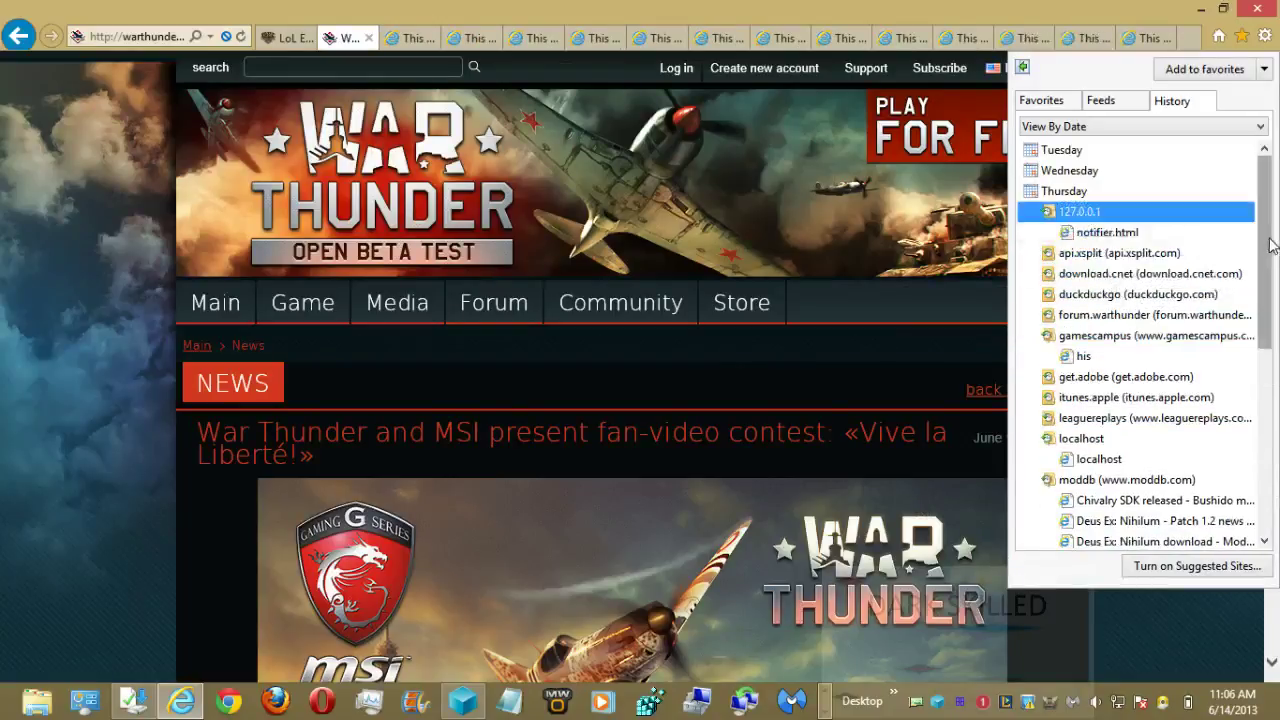
{"action": "left_click_drag", "start_coordinate": [1268, 224], "coordinate": [1256, 468]}
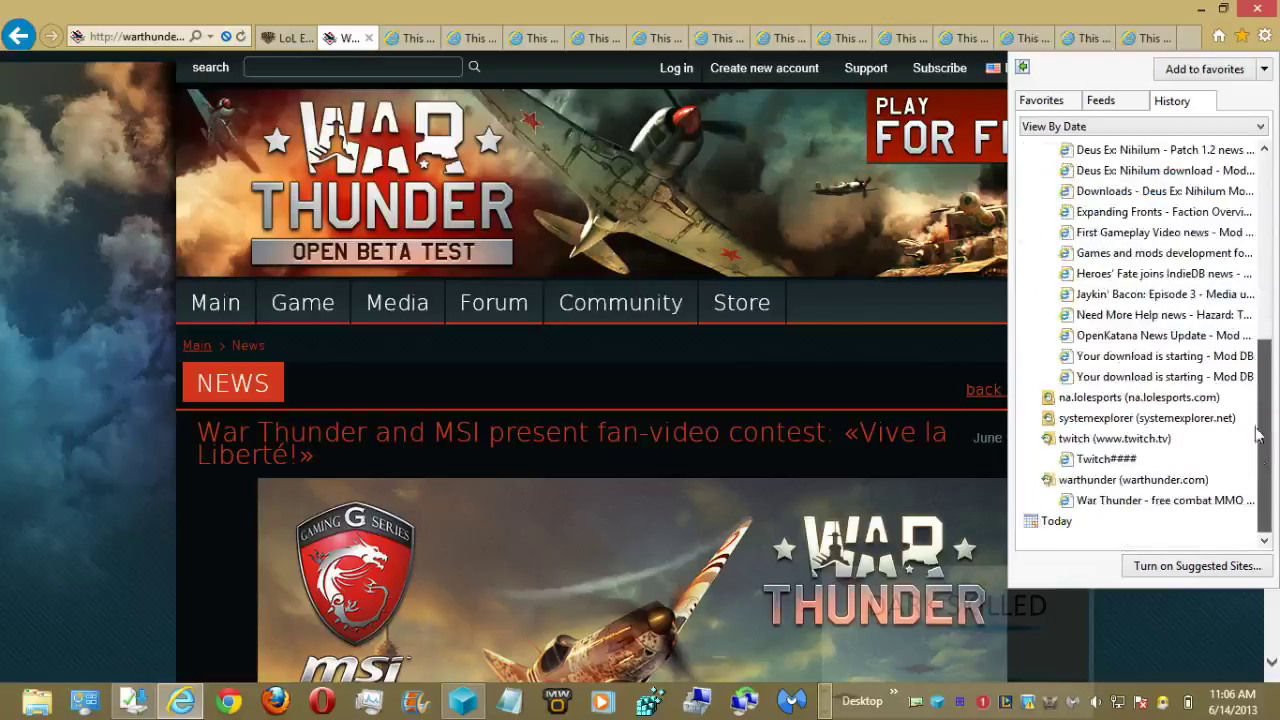
{"action": "scroll", "coordinate": [1258, 434], "scroll_direction": "up", "scroll_amount": 15}
Step: Collapse Thursday's history, look through the Wednesday and Tuesday entries, and dismiss the history list
{"action": "left_click", "coordinate": [1078, 191]}
{"action": "left_click", "coordinate": [1069, 173]}
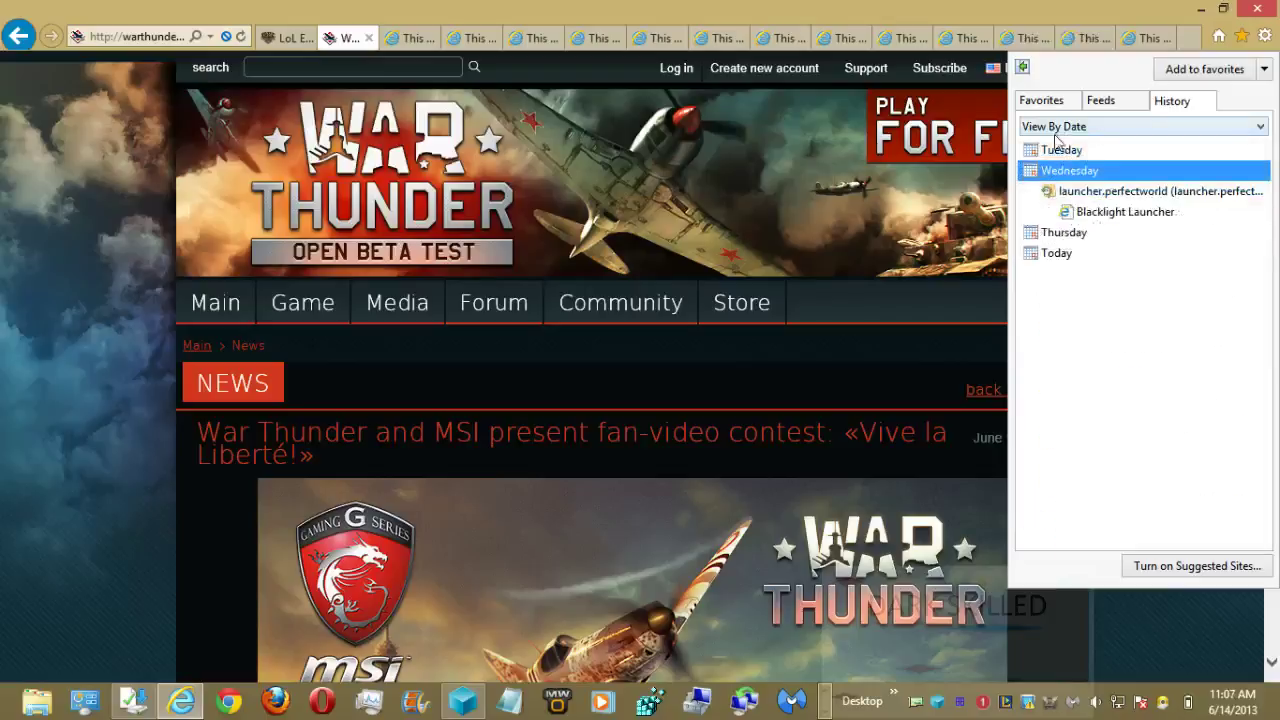
{"action": "left_click", "coordinate": [1050, 152]}
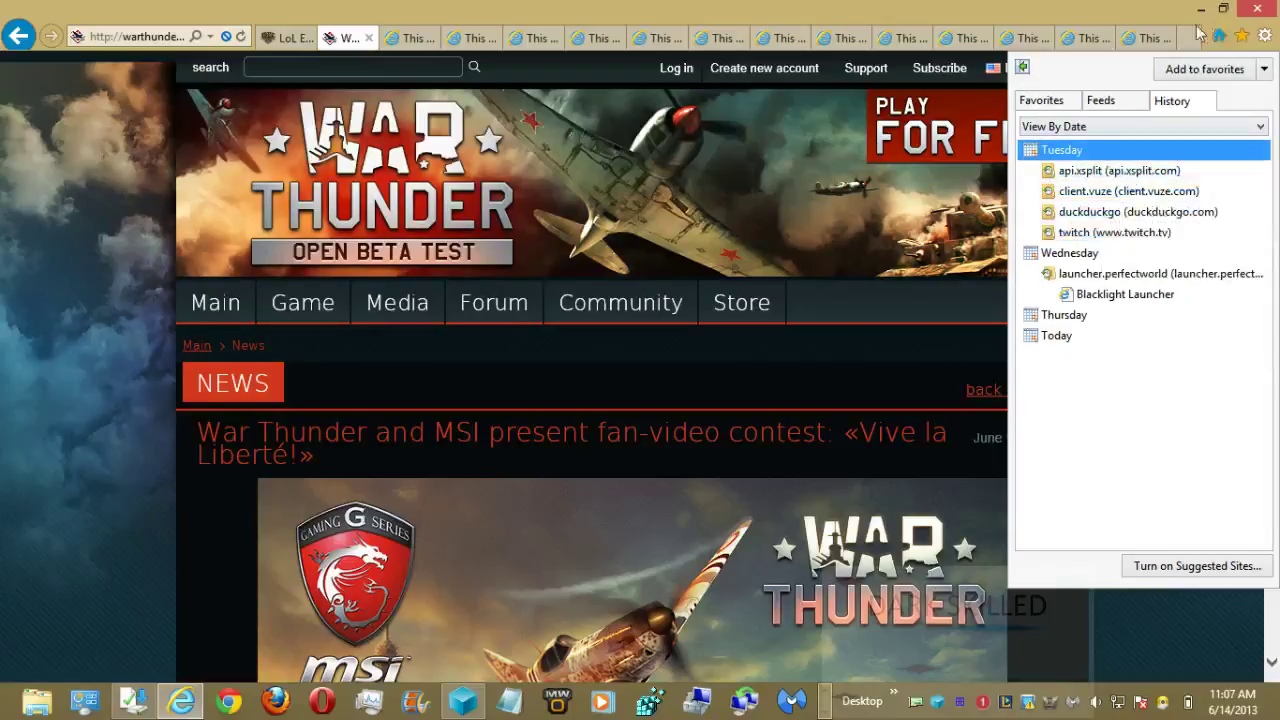
{"action": "left_click", "coordinate": [1106, 8]}
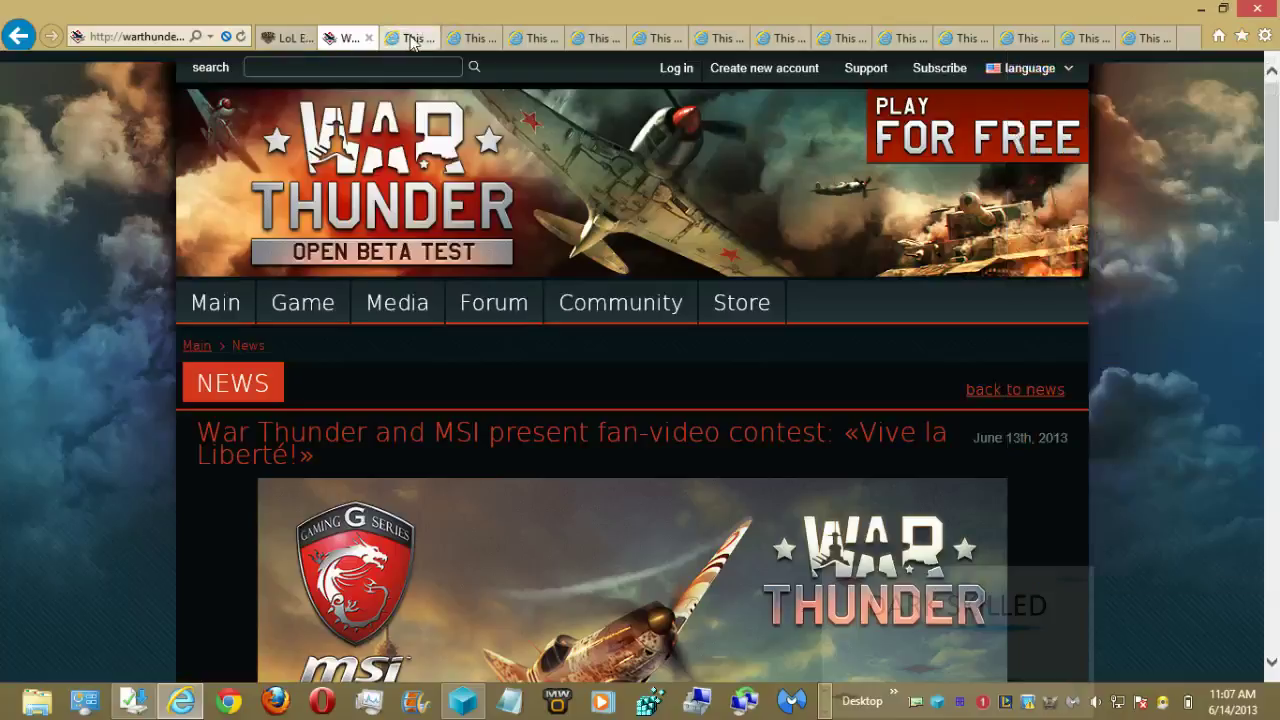
Step: Close the browser, then cancel the Driver Genius registration and close Driver Genius
{"action": "mouse_move", "coordinate": [1274, 8]}
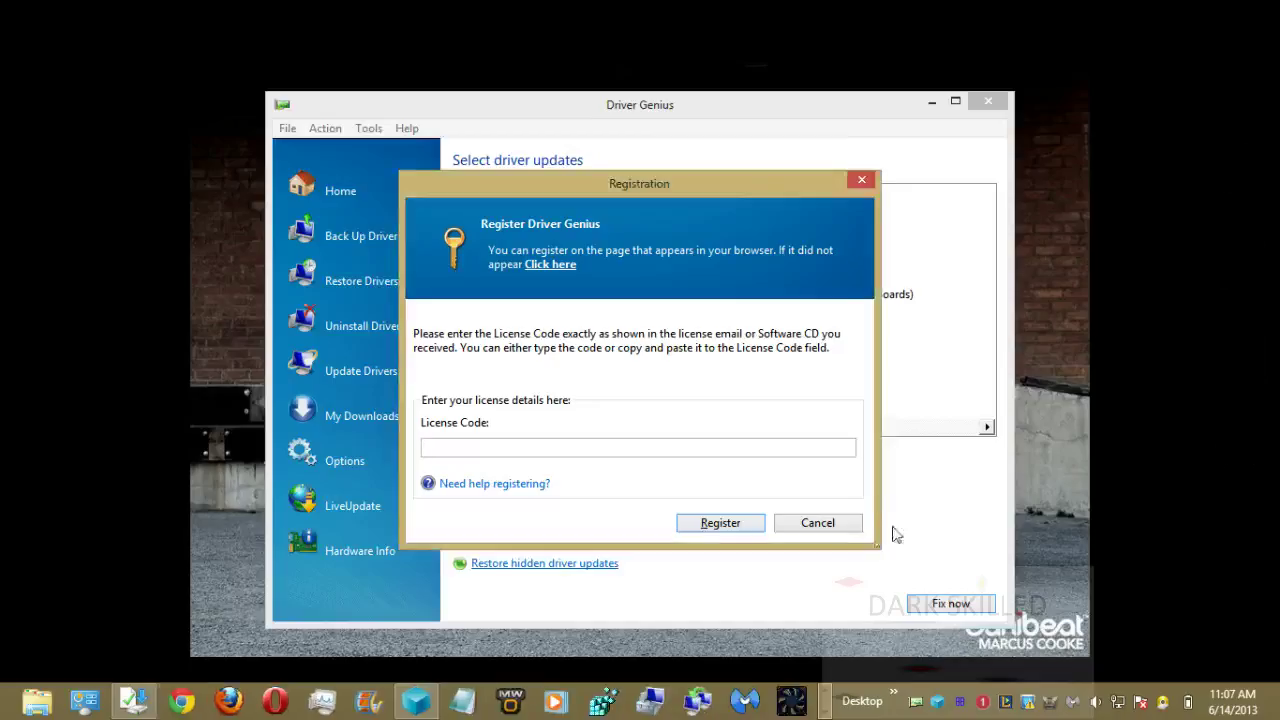
{"action": "left_click", "coordinate": [838, 524]}
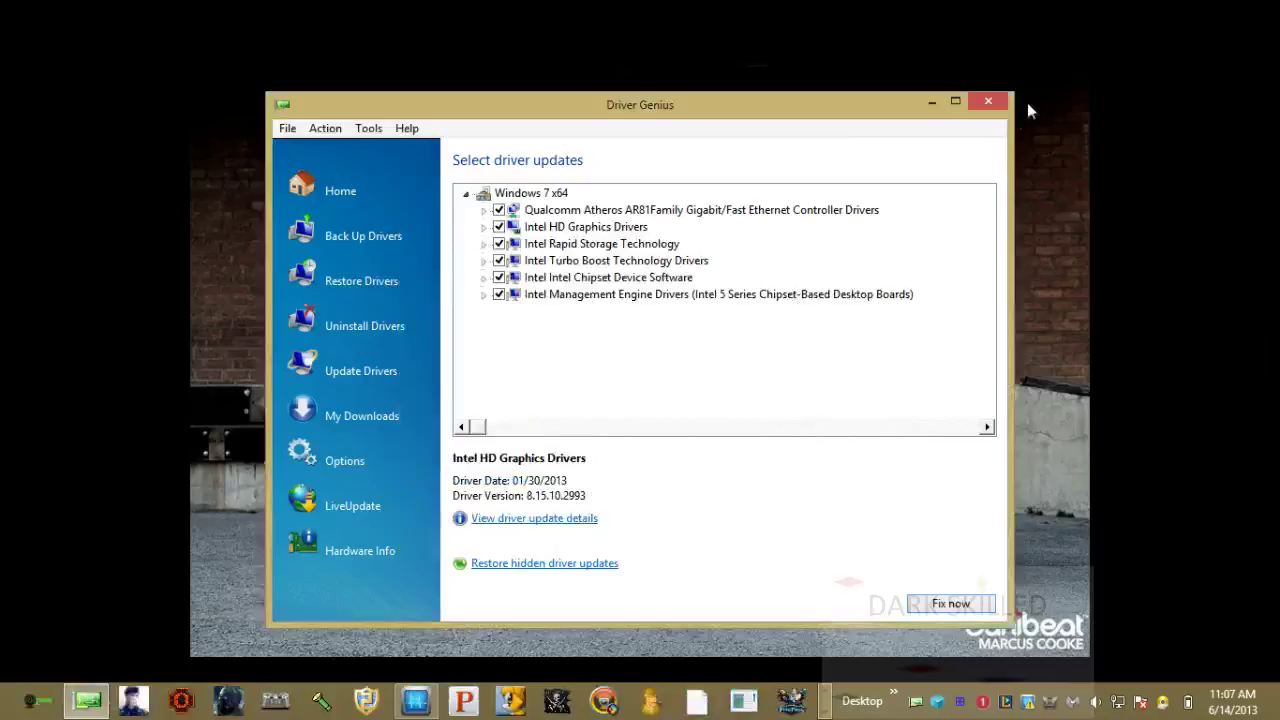
{"action": "left_click", "coordinate": [991, 98]}
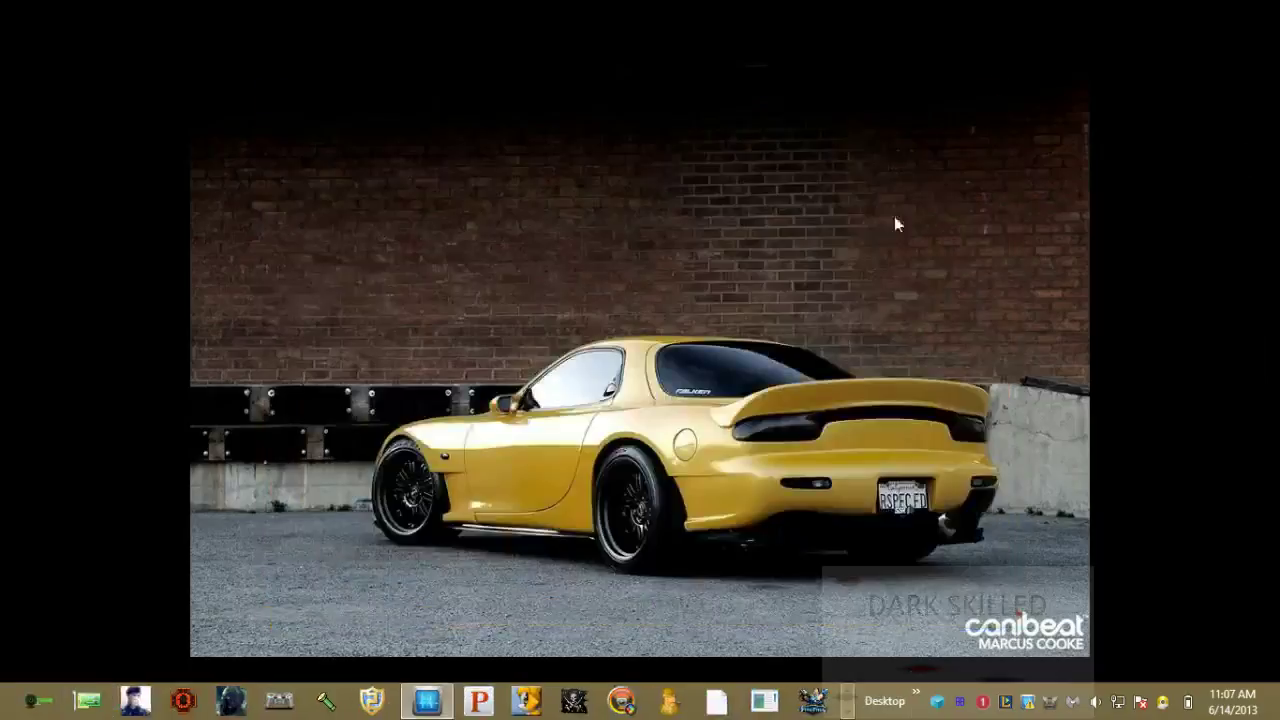
Step: Bring up the Heroes in the Sky downloader window to check its download progress
{"action": "left_click", "coordinate": [850, 710]}
{"action": "left_click", "coordinate": [853, 693]}
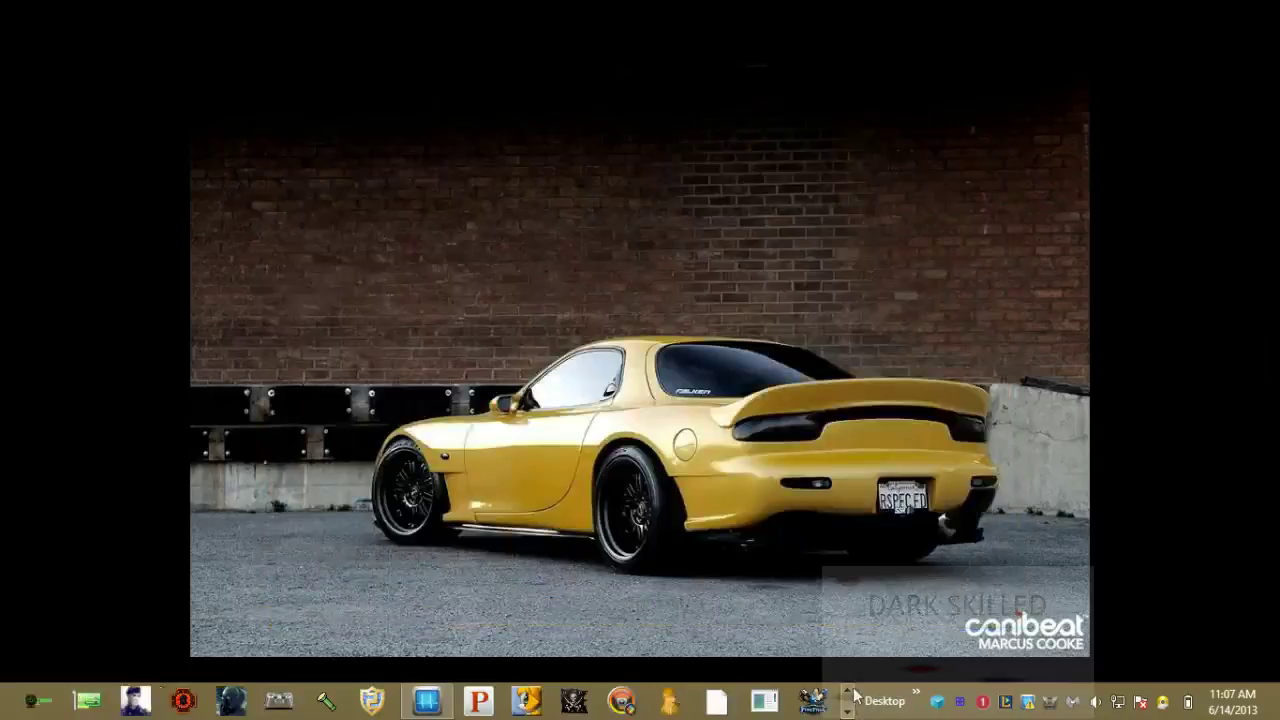
{"action": "left_click", "coordinate": [1049, 705]}
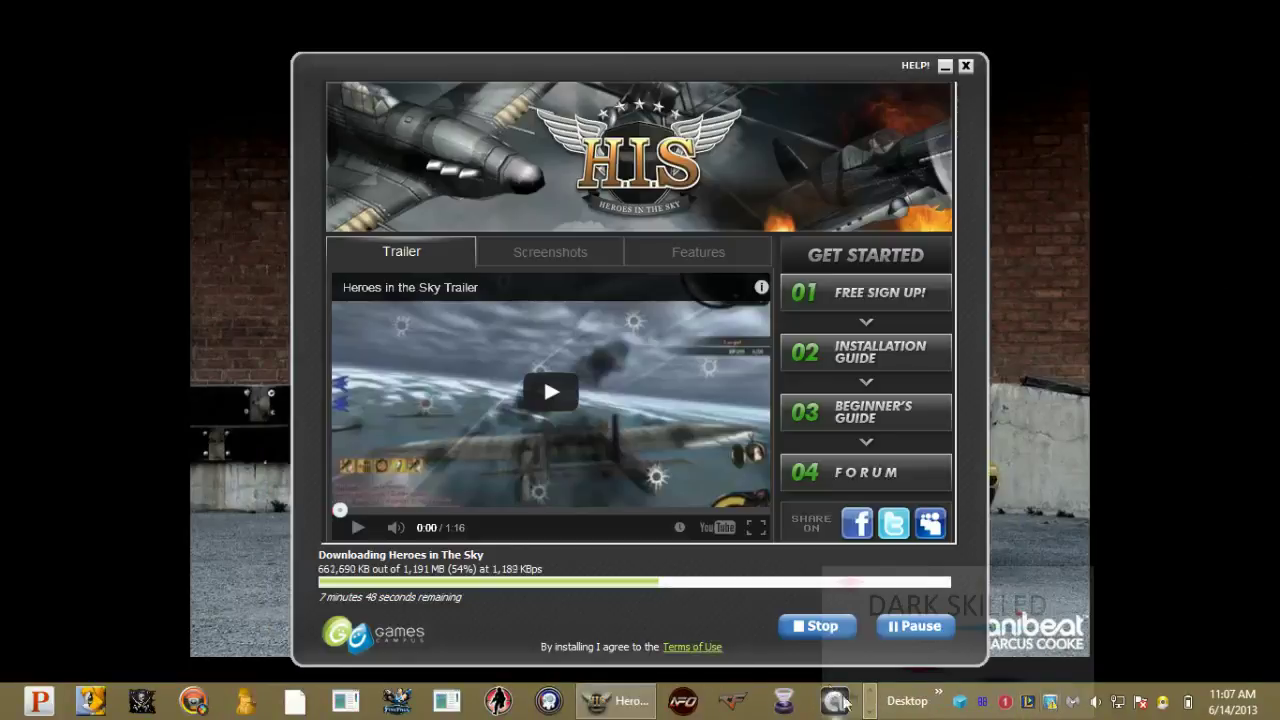
Step: Find League of Legends among the pinned taskbar programs and start its launcher
{"action": "left_click", "coordinate": [873, 697]}
{"action": "left_click", "coordinate": [873, 697]}
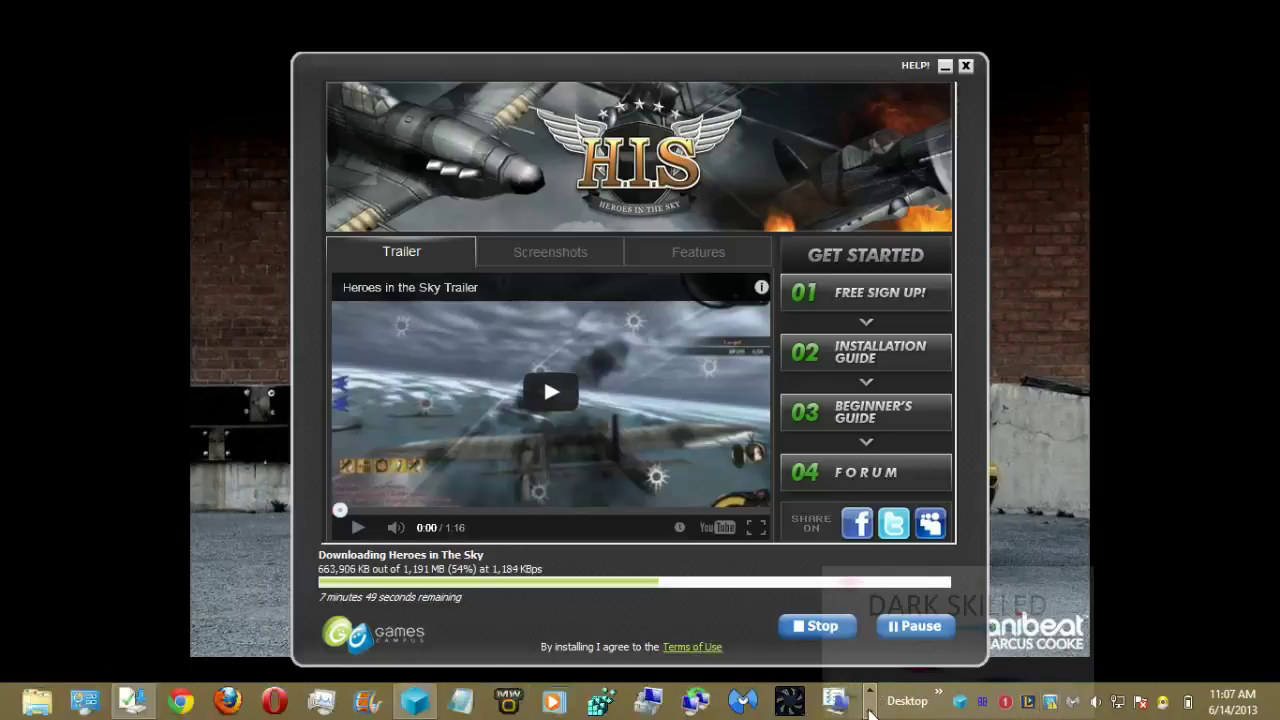
{"action": "left_click", "coordinate": [870, 712]}
{"action": "left_click", "coordinate": [870, 712]}
{"action": "left_click", "coordinate": [870, 712]}
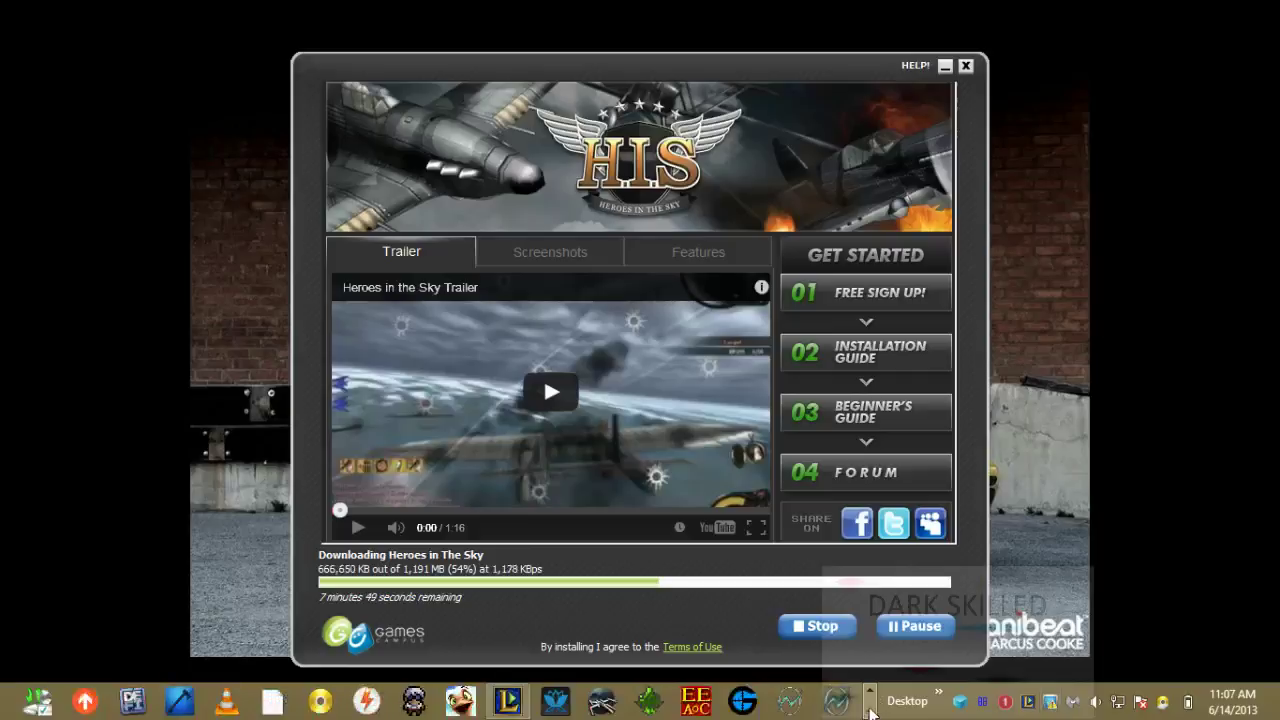
{"action": "left_click", "coordinate": [870, 712]}
{"action": "left_click", "coordinate": [870, 712]}
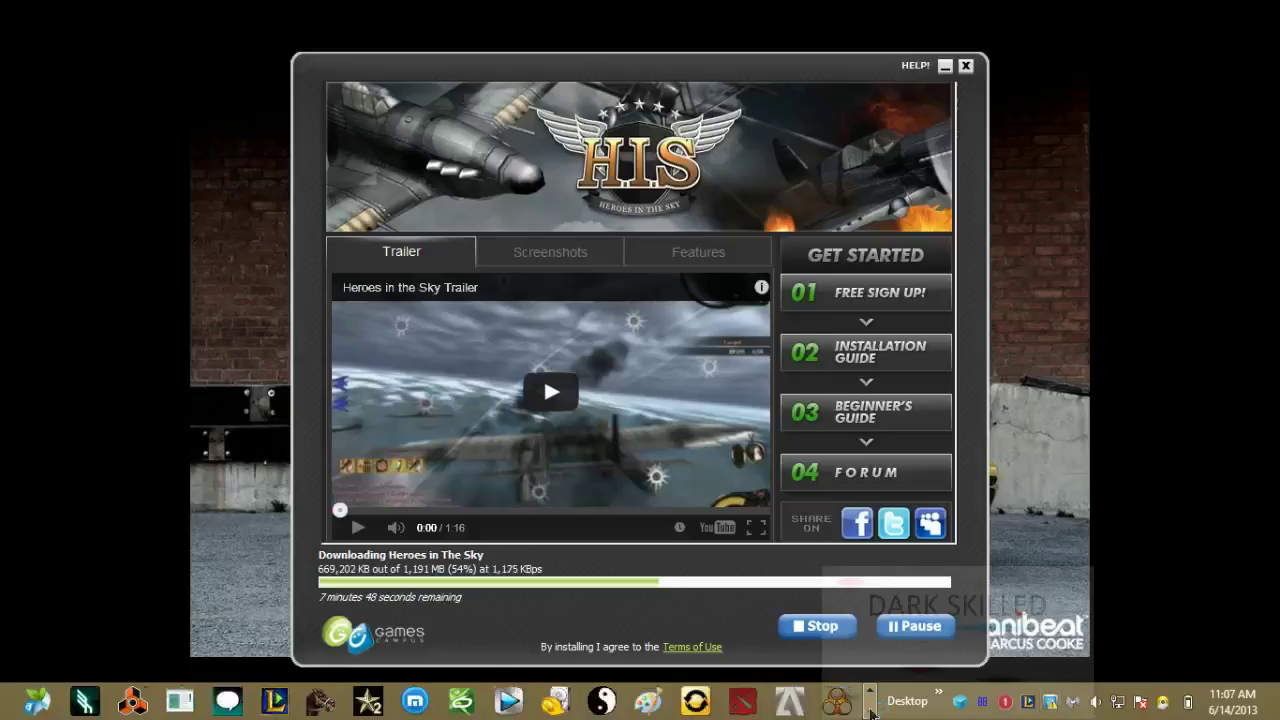
{"action": "left_click", "coordinate": [870, 712]}
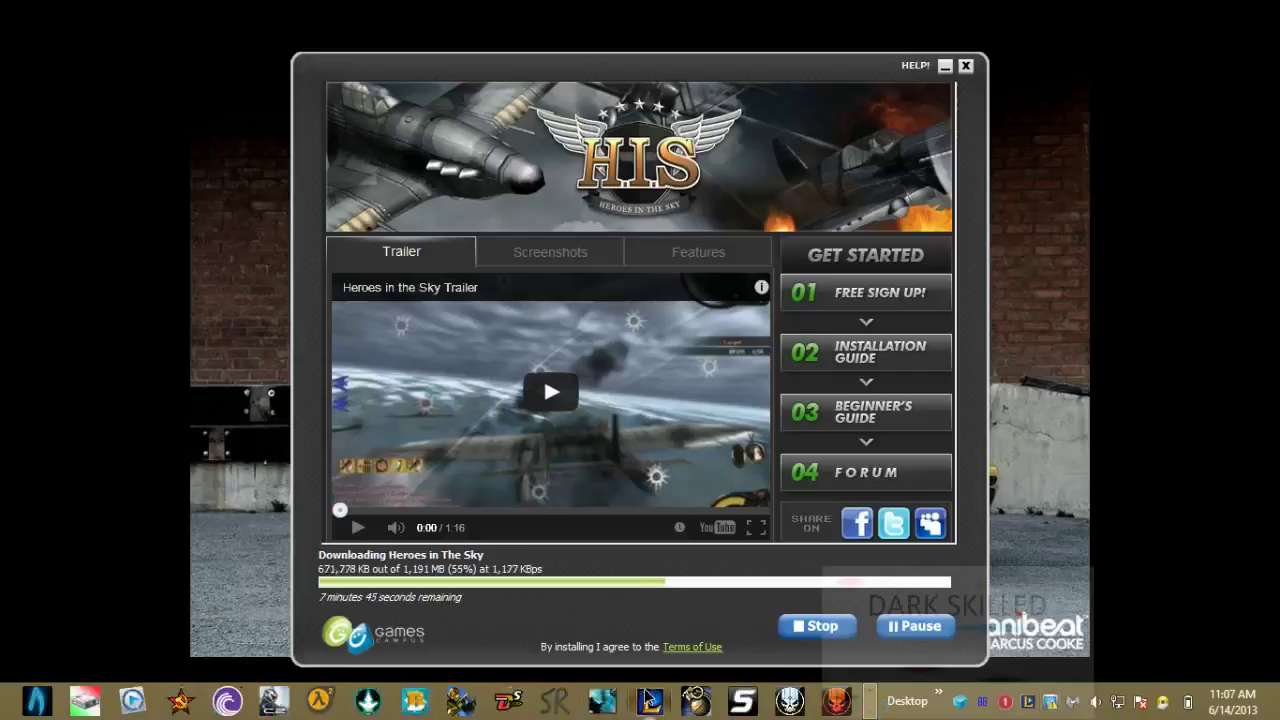
{"action": "left_click", "coordinate": [872, 690]}
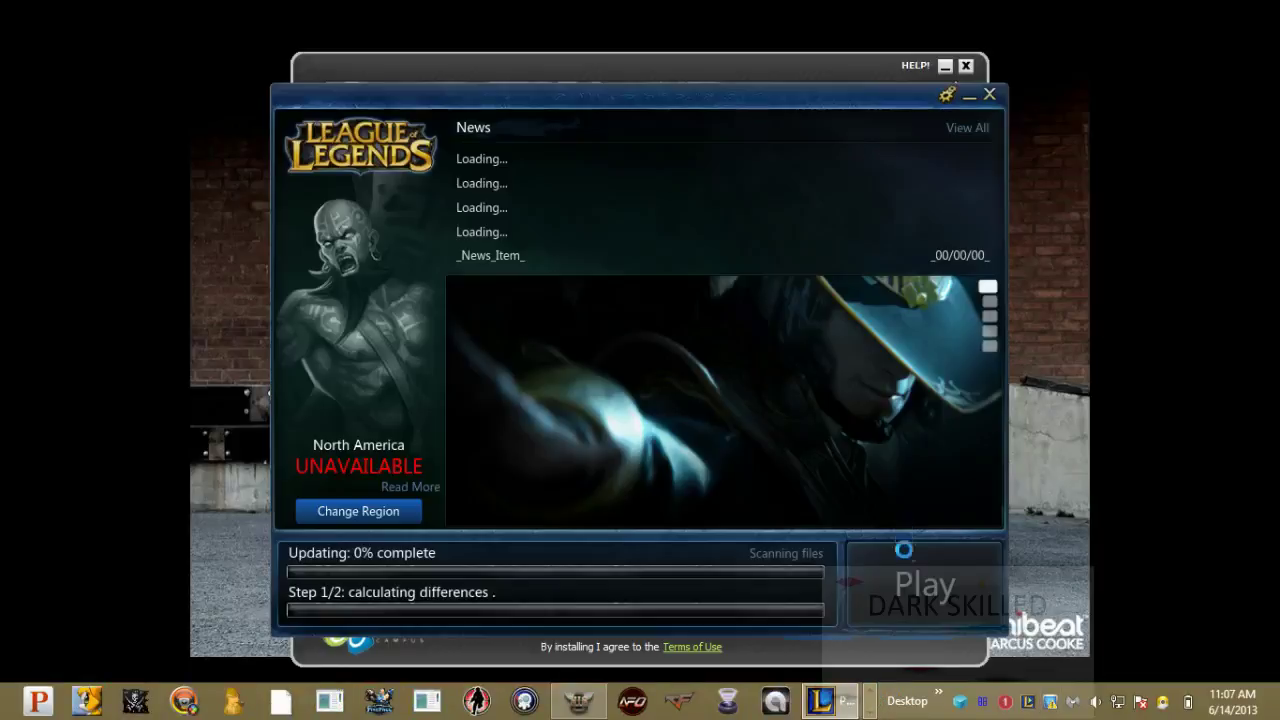